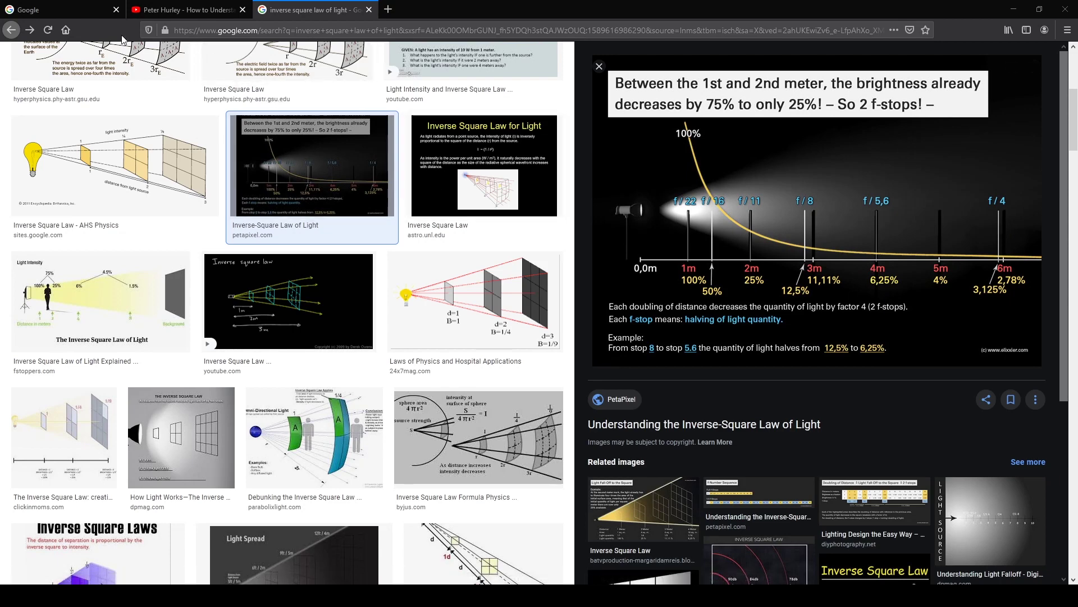
Step: Check the inverse square law video tab, then minimize Firefox to reveal the Maya scene
click(160, 7)
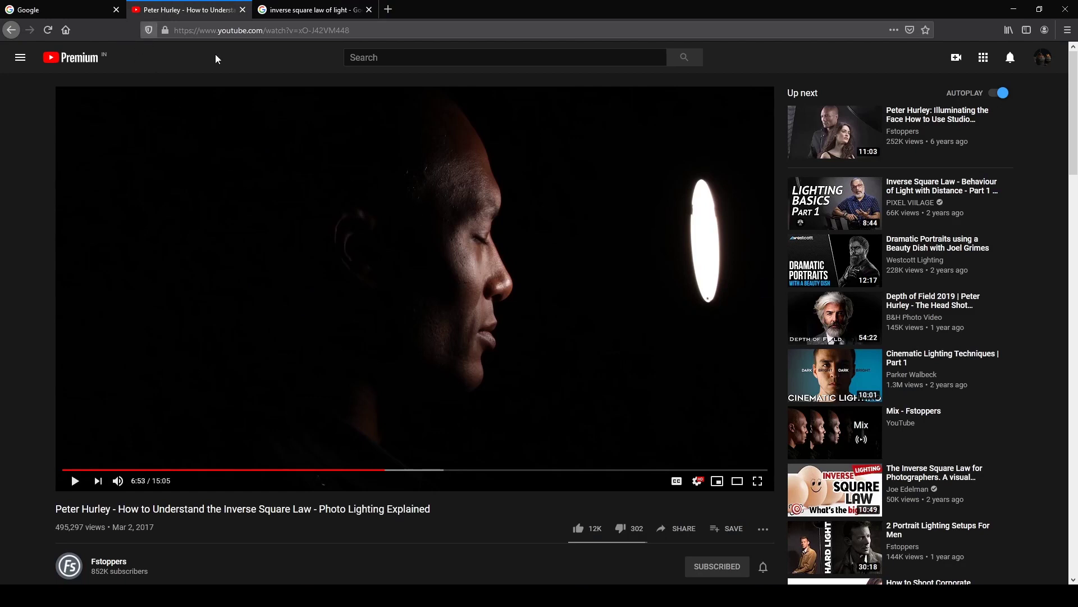
click(1013, 9)
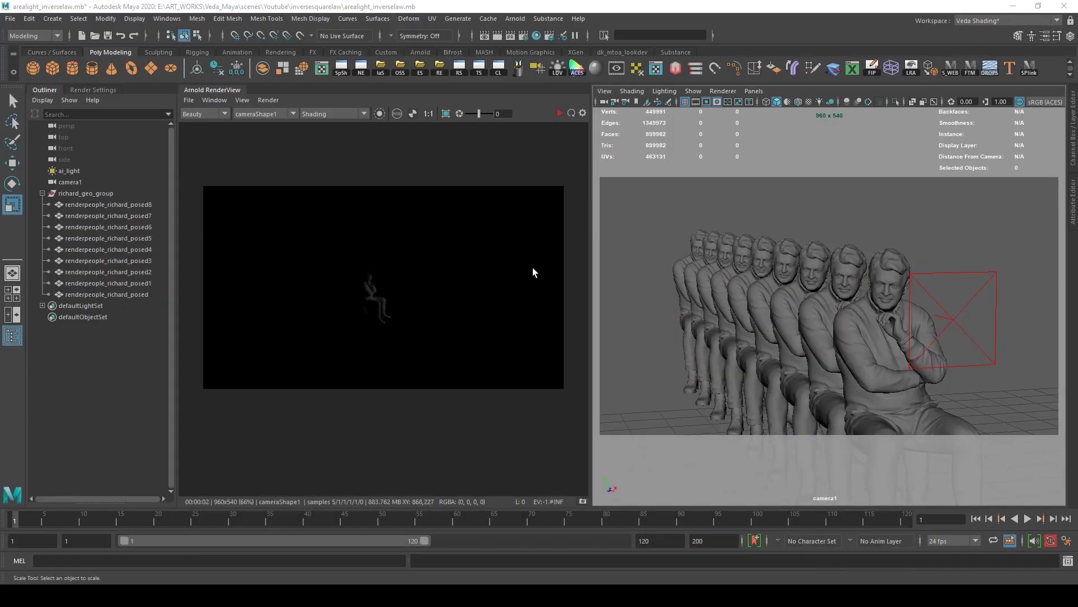
Step: Select ai_light, frame the seated figures in camera1, and start a new Arnold render
click(996, 315)
alt+right_drag(996, 315, 854, 310)
alt+drag(854, 311, 982, 320)
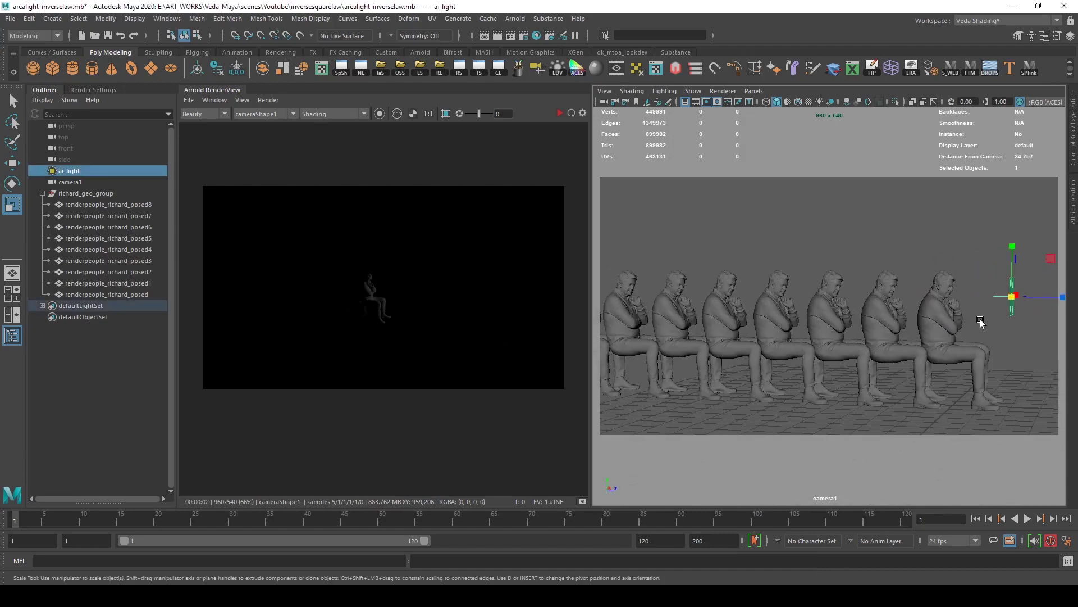
alt+right_drag(982, 321, 892, 334)
alt+right_drag(801, 309, 893, 315)
alt+drag(893, 315, 898, 296)
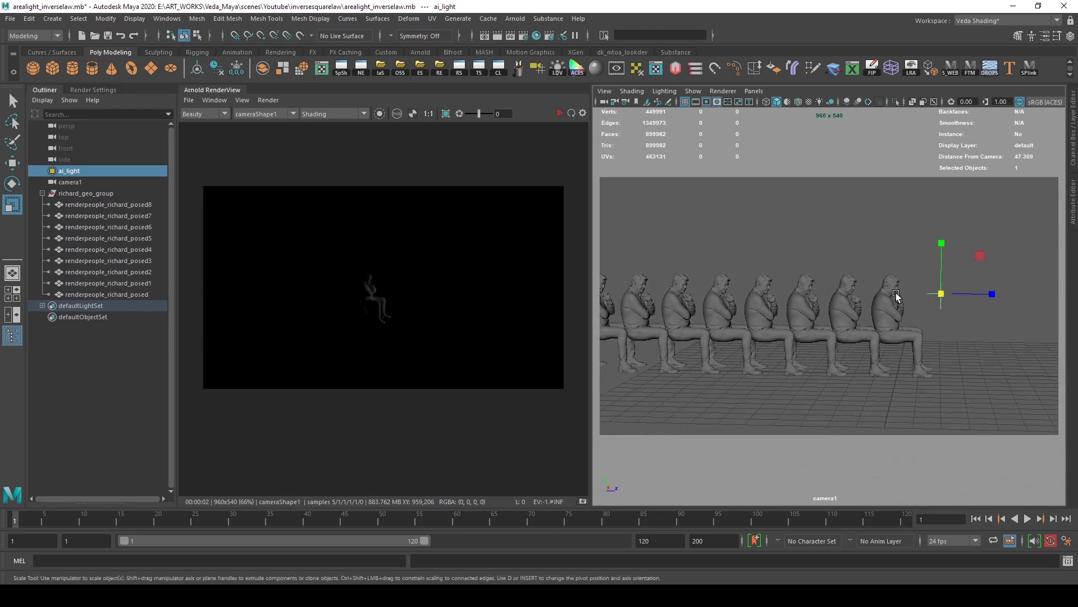
alt+drag(895, 289, 948, 326)
click(560, 115)
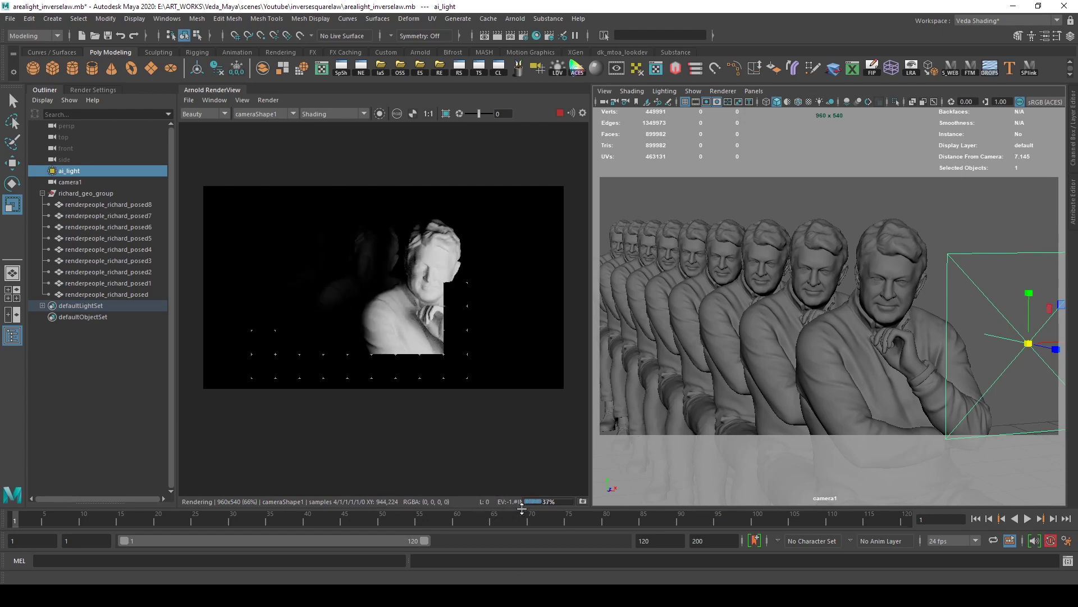
Step: Widen the Arnold RenderView and zoom in and out on the nearest figure's lit face
drag(590, 337, 627, 343)
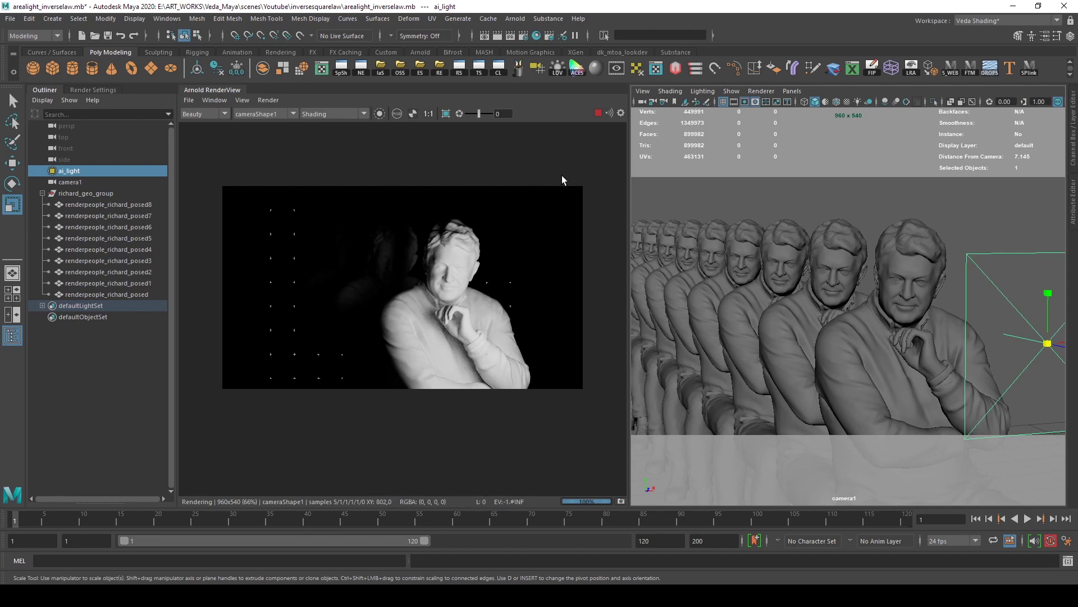
scroll(446, 282, up, 10)
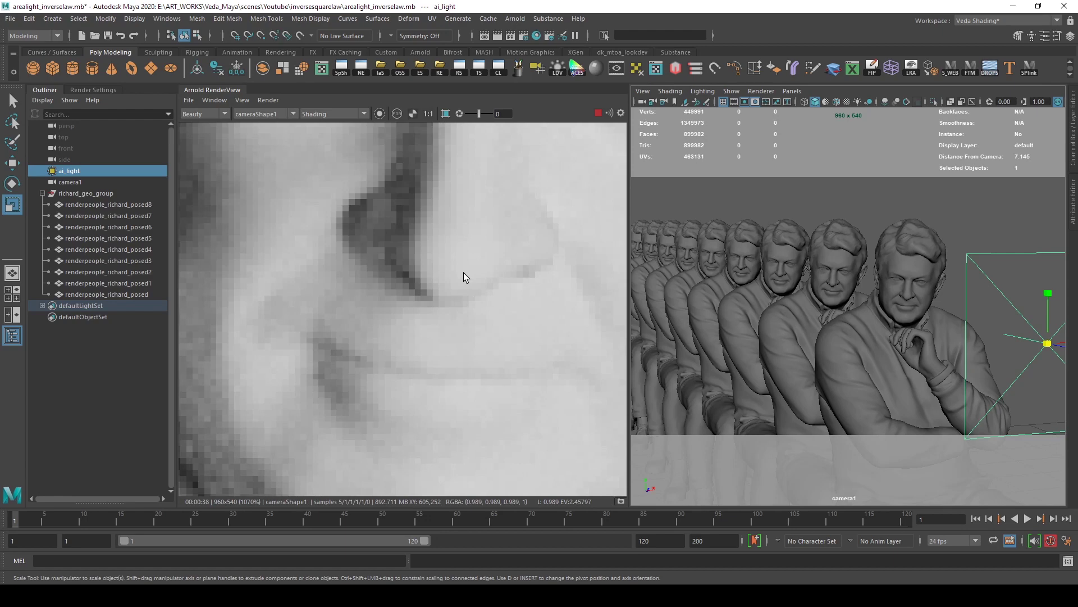
scroll(465, 267, down, 12)
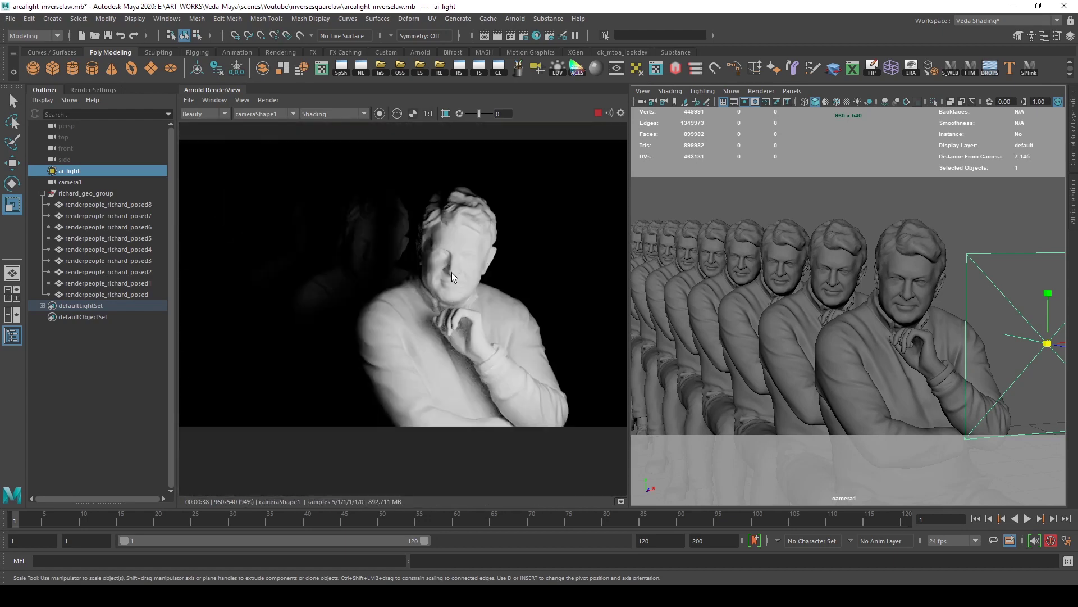
Step: Select and hide renderpeople_richard_posed, the figure nearest the light
click(743, 296)
scroll(528, 416, down, 3)
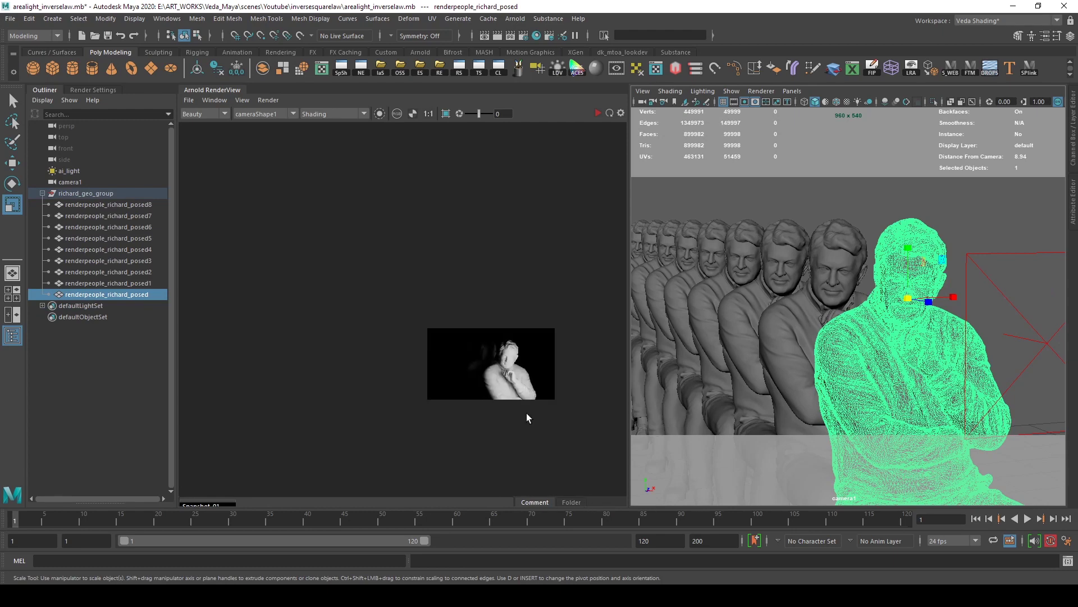
scroll(528, 427, up, 2)
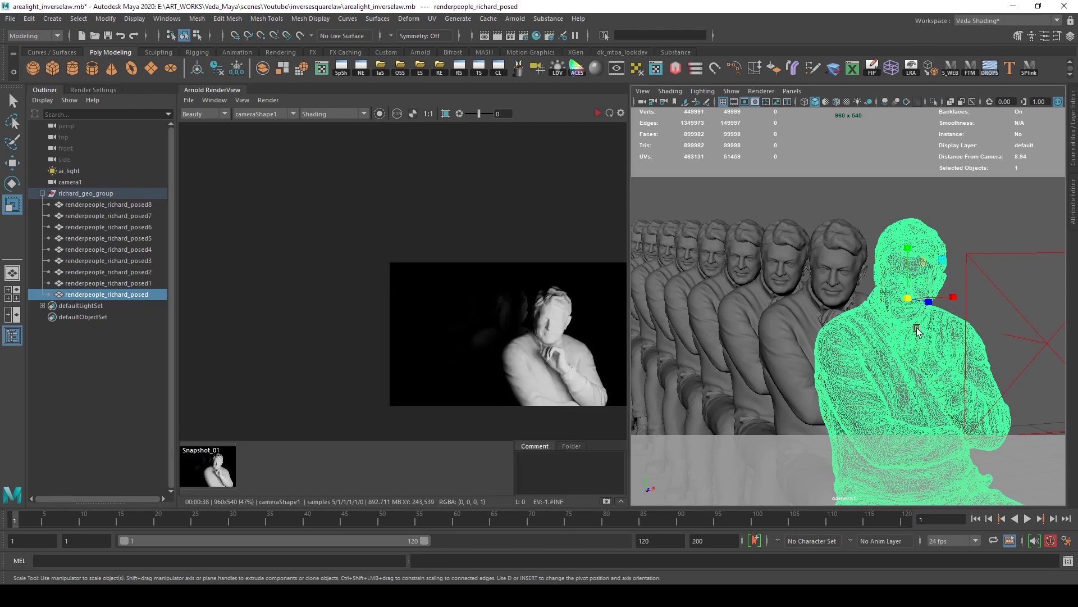
key(ctrl+h)
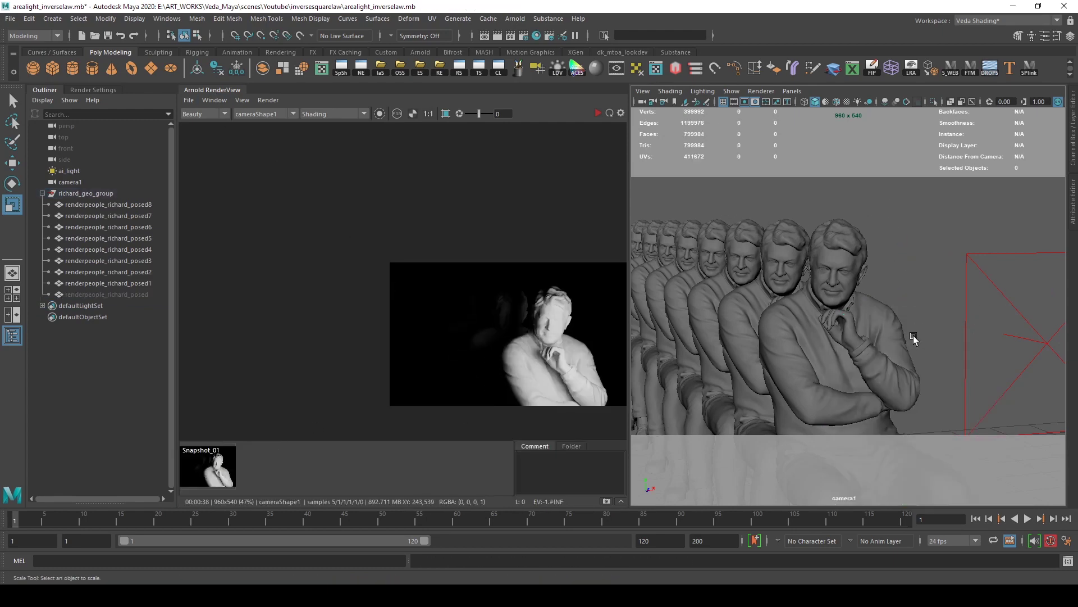
Step: Reframe on the remaining figures' heads, re-render with Arnold, and zoom in to inspect the face
scroll(910, 333, down, 6)
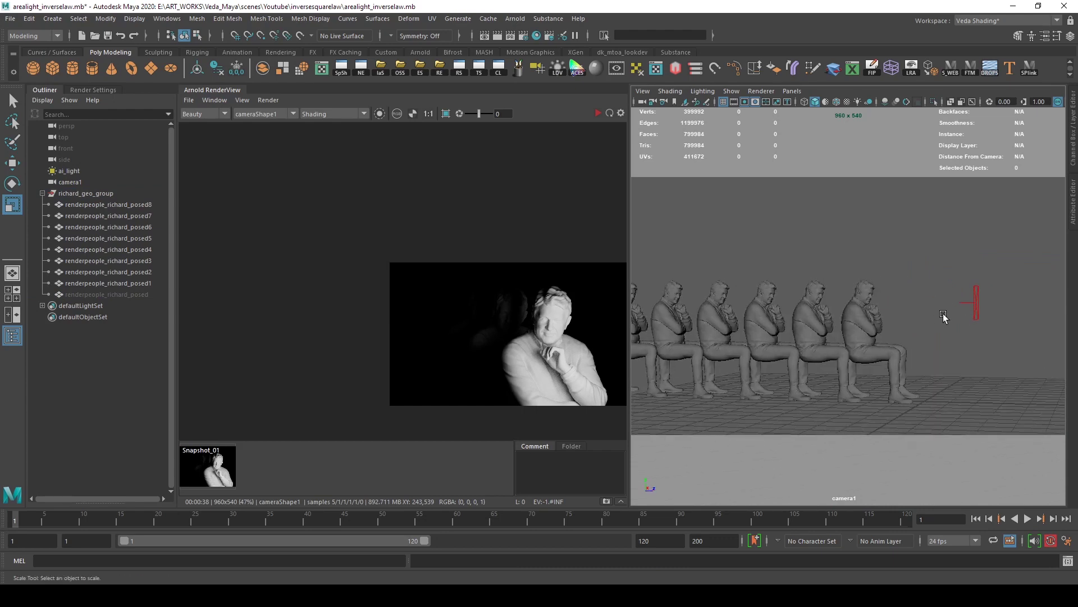
alt+drag(930, 300, 787, 303)
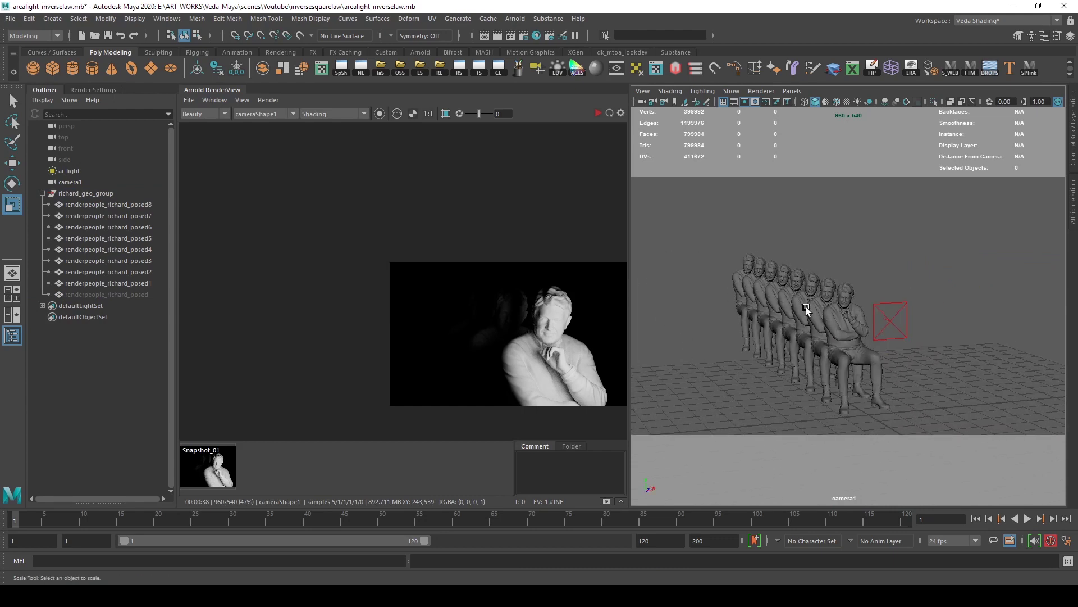
alt+right_drag(787, 303, 895, 322)
alt+drag(895, 321, 760, 220)
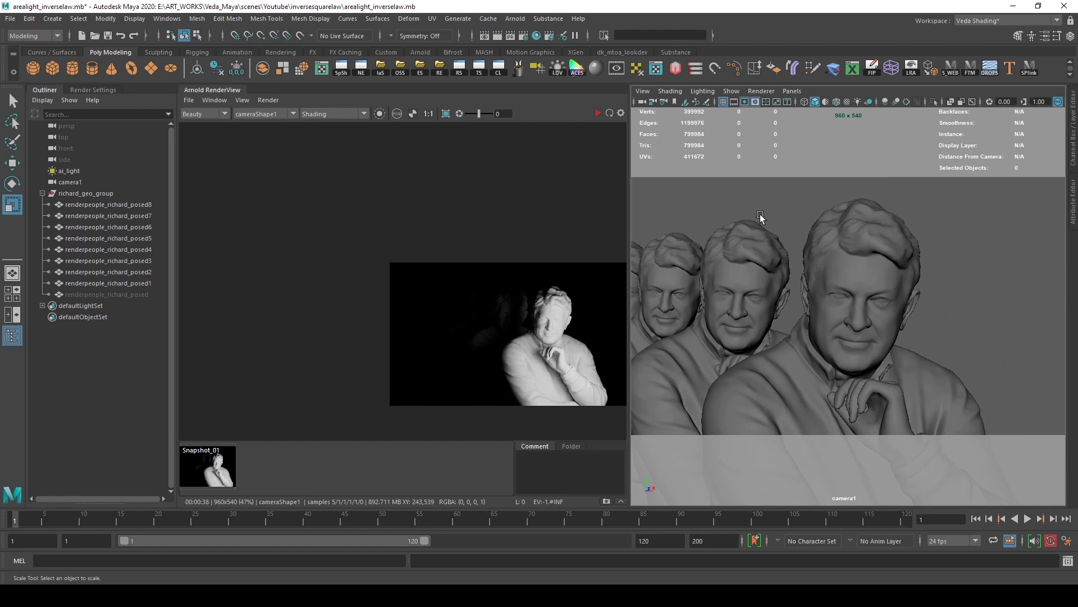
click(598, 114)
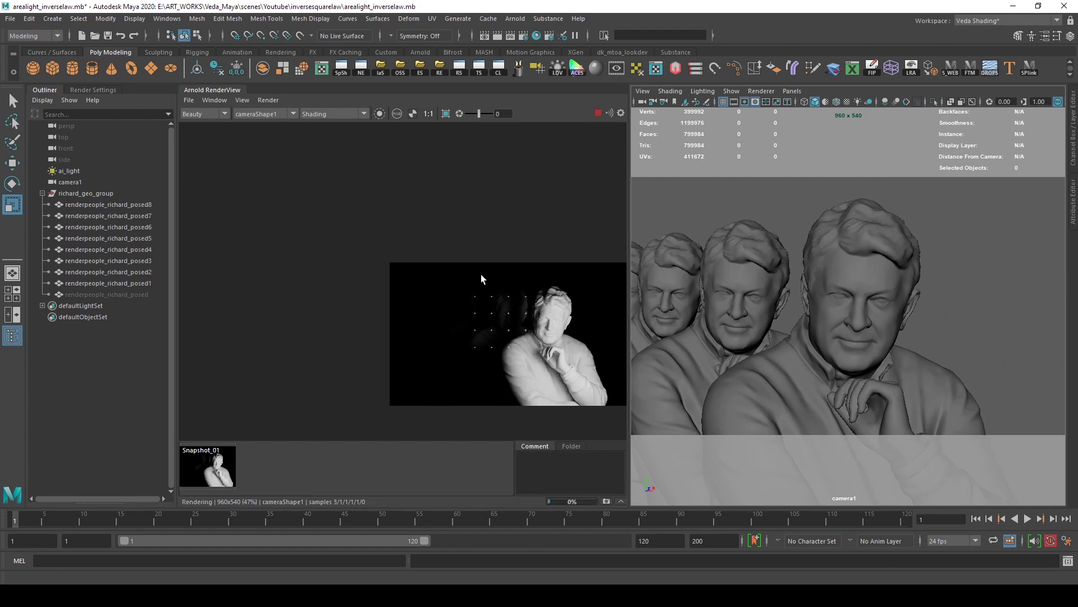
scroll(402, 296, up, 10)
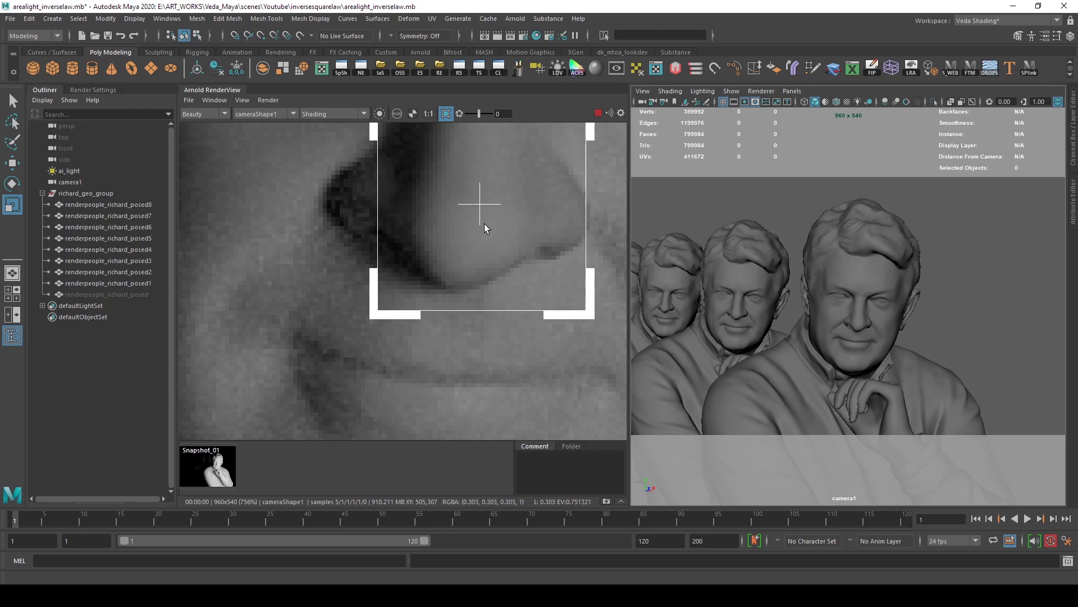
middle_drag(484, 224, 487, 294)
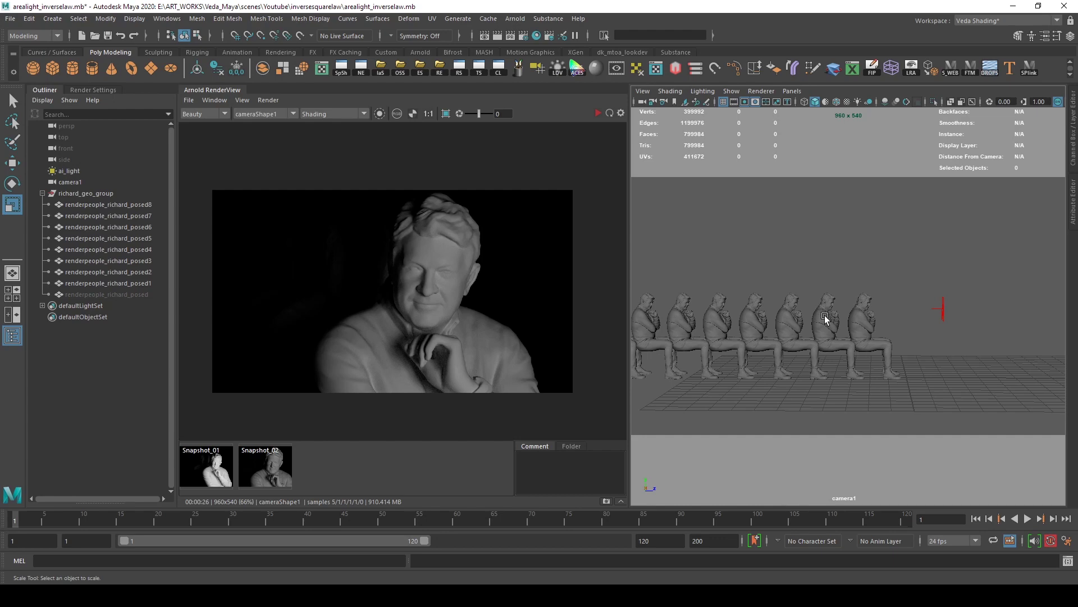
Step: Hide posed1 and posed2, then render the farther figure with Arnold and inspect it
drag(886, 325, 840, 288)
key(ctrl+h)
alt+right_drag(918, 282, 882, 304)
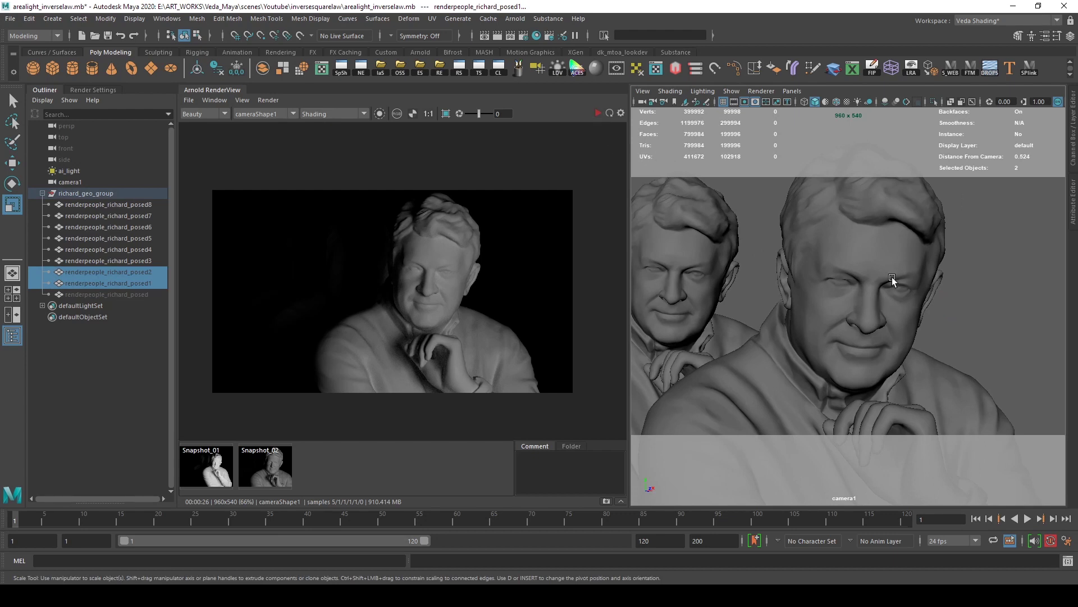
scroll(892, 281, down, 6)
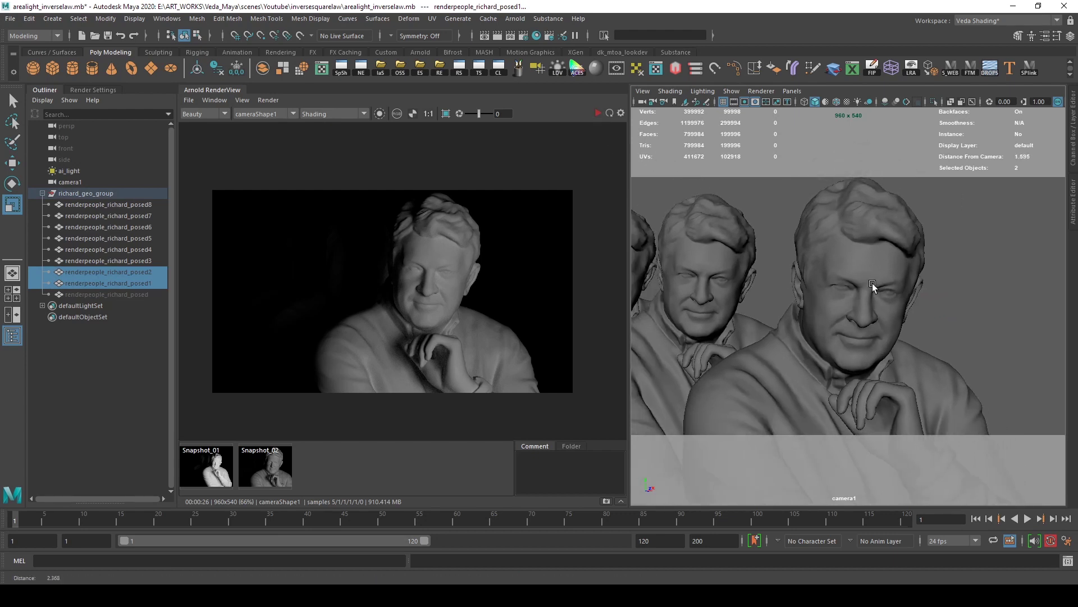
click(599, 114)
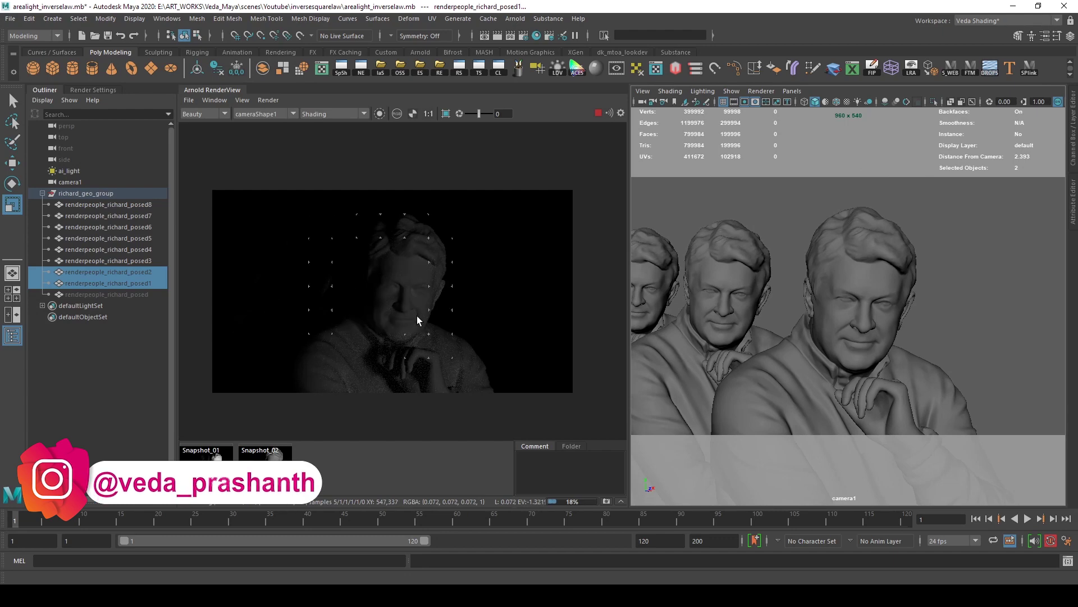
scroll(412, 312, up, 10)
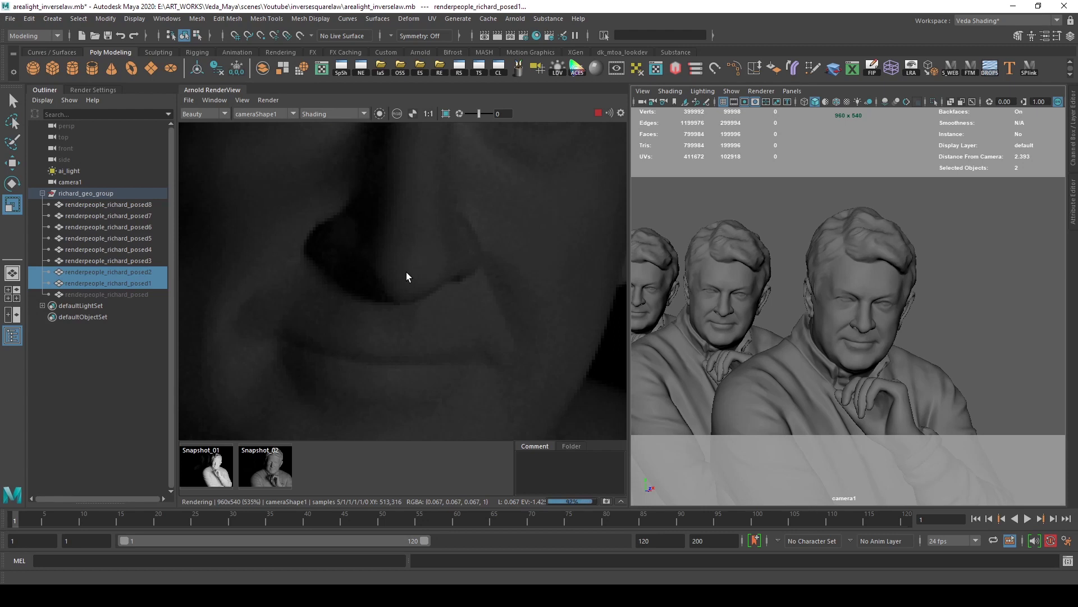
scroll(406, 272, down, 10)
Step: Store the render as Snapshot_03, compare Snapshots 01–03, then view the inverse-square diagram in the browser
click(606, 501)
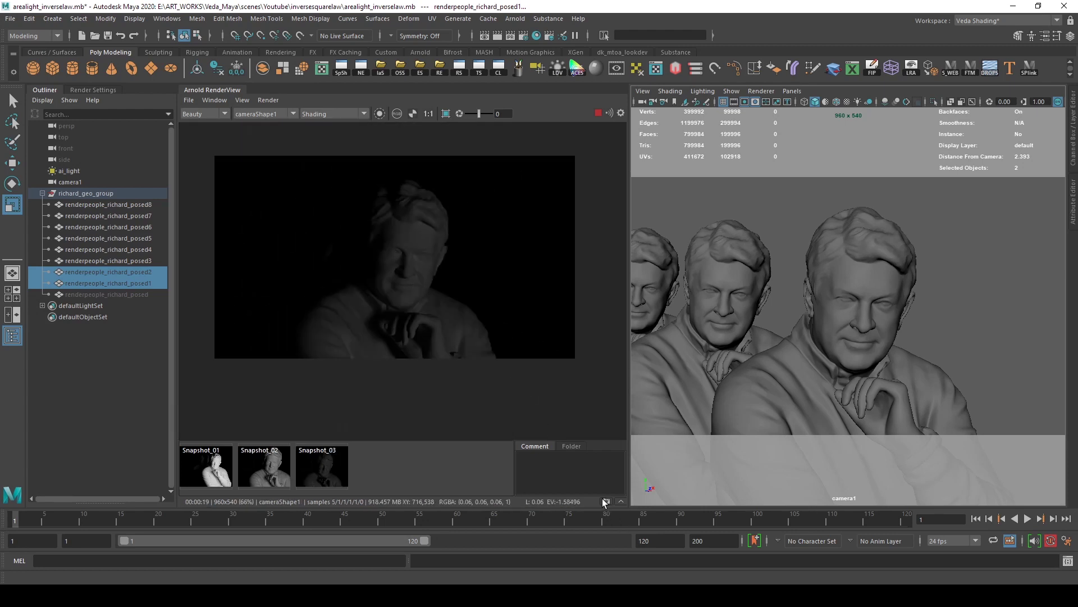
click(222, 477)
click(264, 475)
click(327, 477)
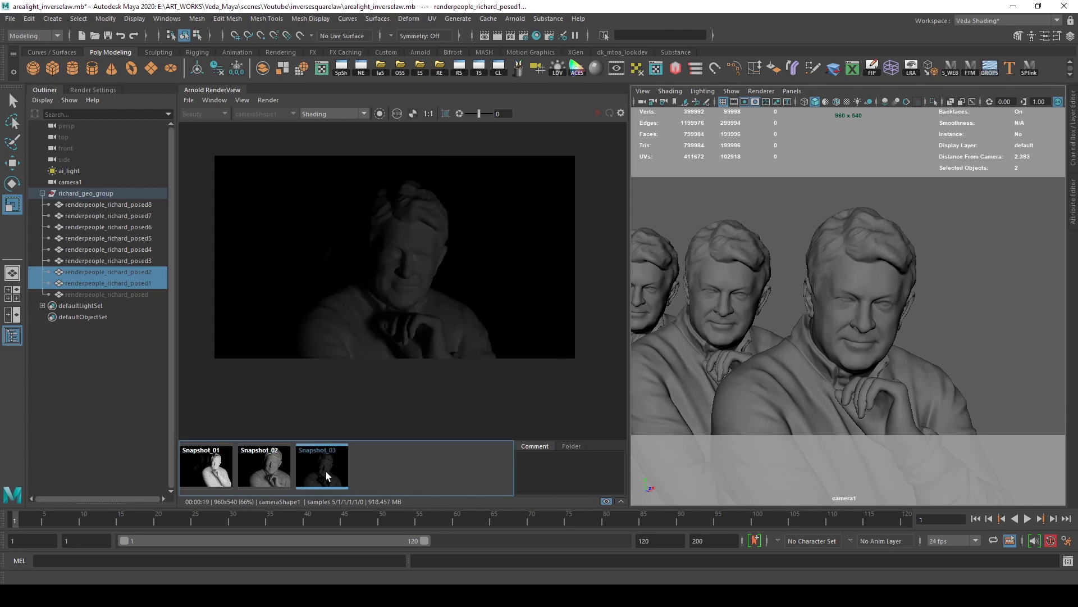
key(alt+Tab)
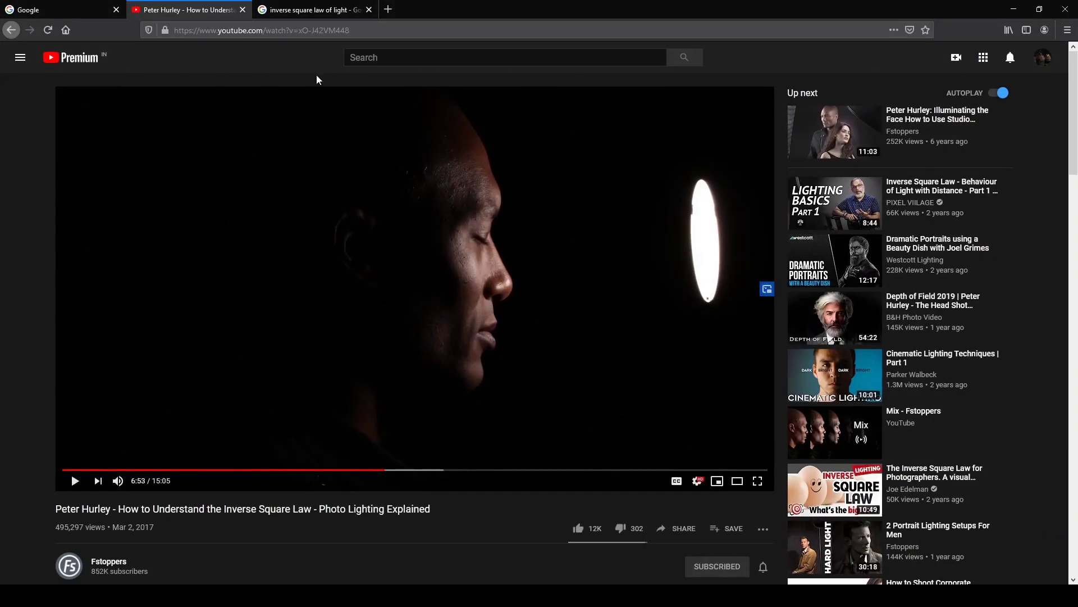
click(312, 9)
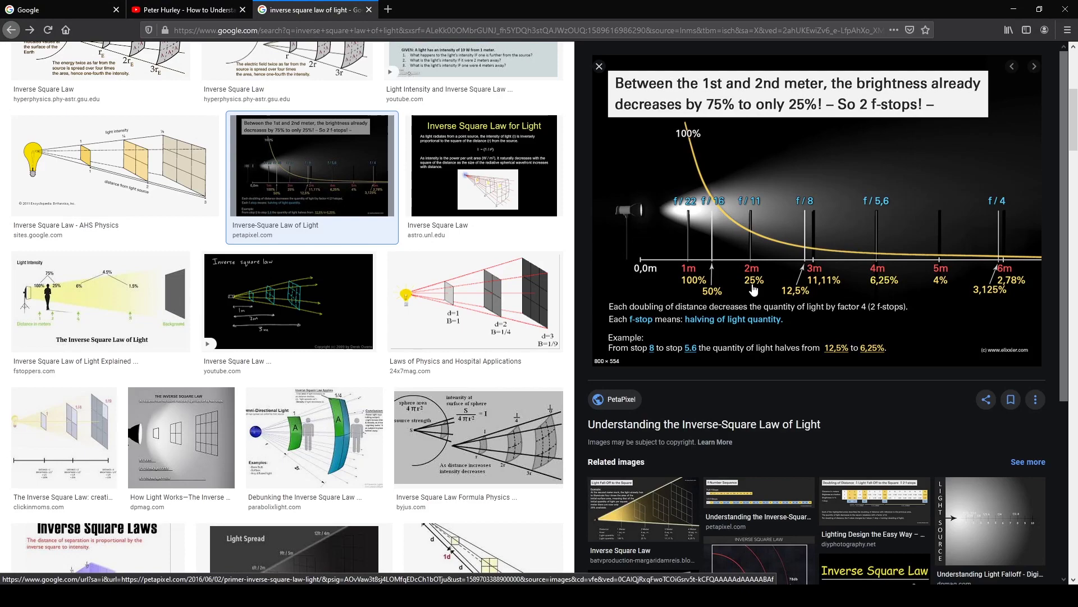
Step: Back in Maya, hide posed3 through posed6 and frame the remaining posed7 and posed8
key(alt+Tab)
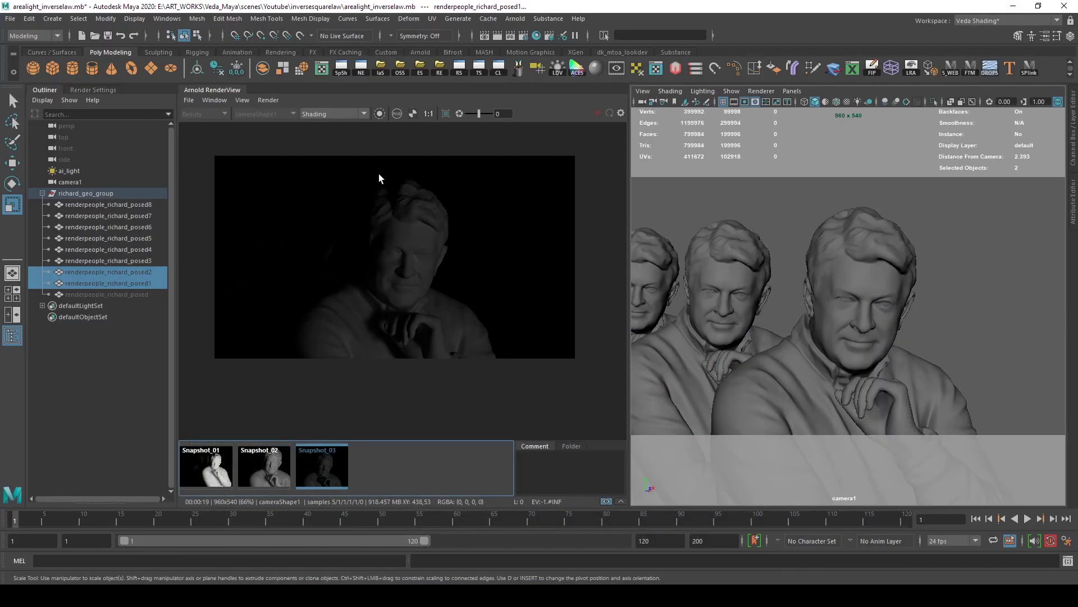
key(a)
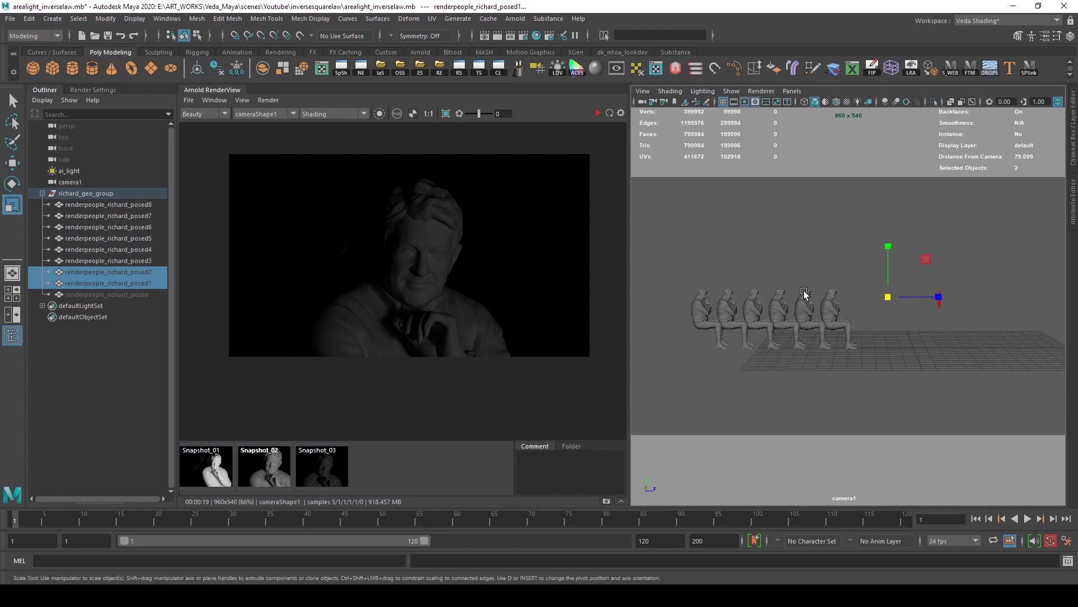
drag(855, 303, 755, 280)
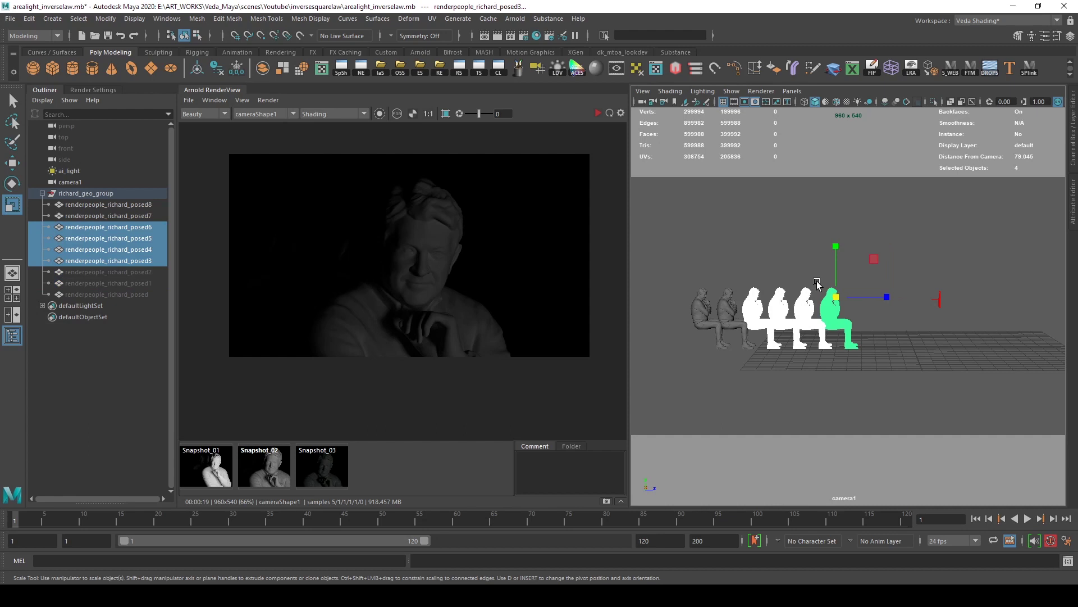
key(ctrl+h)
key(f)
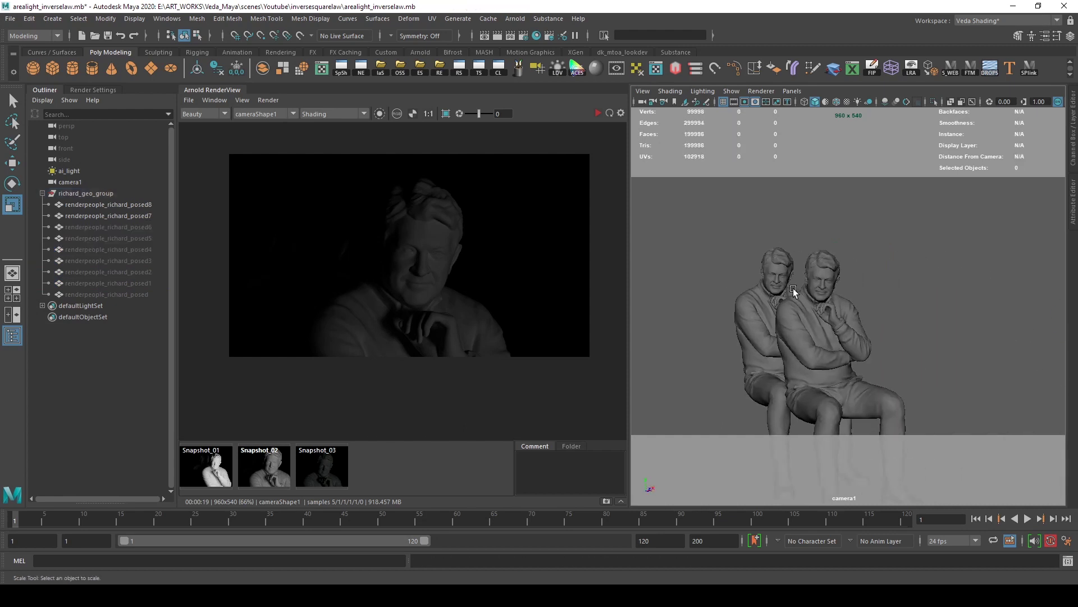
scroll(794, 290, up, 6)
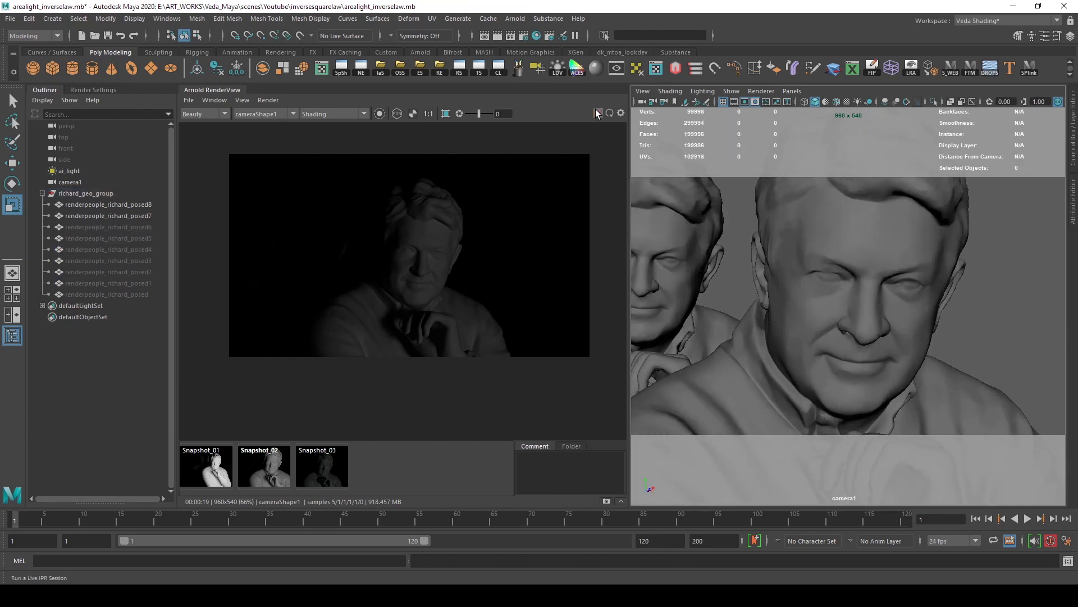
Step: Run an interactive Arnold render of posed7 and posed8, stop it, and store it as Snapshot_04
click(597, 113)
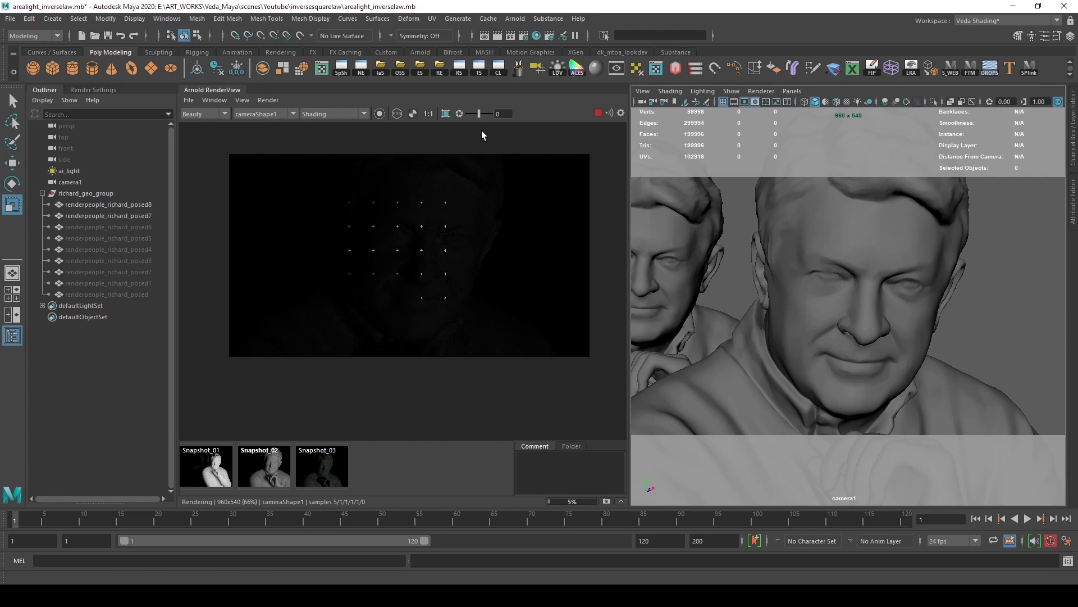
scroll(468, 265, up, 10)
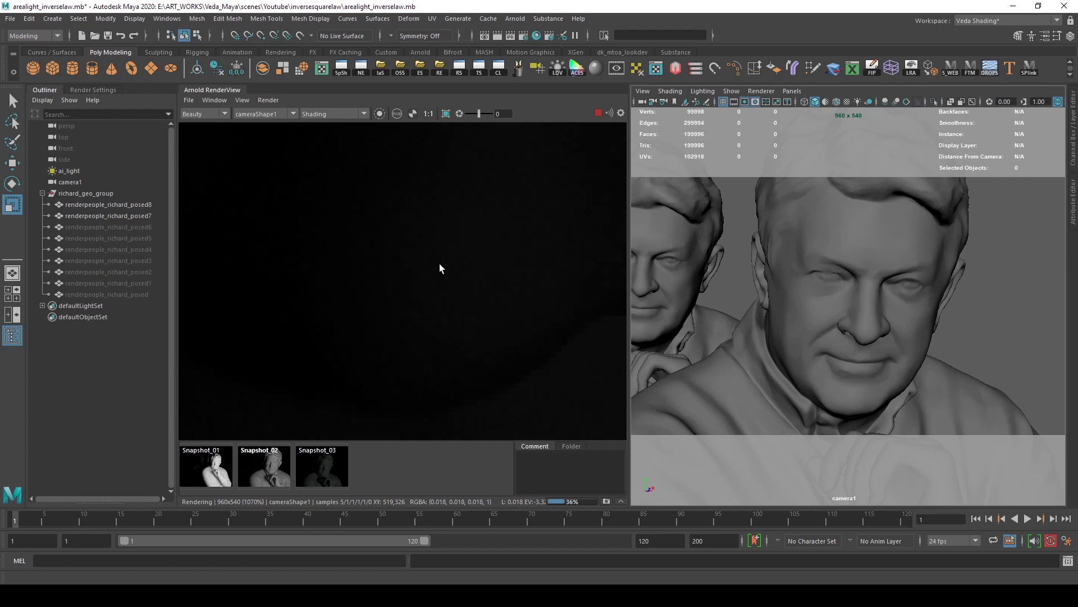
scroll(438, 264, down, 10)
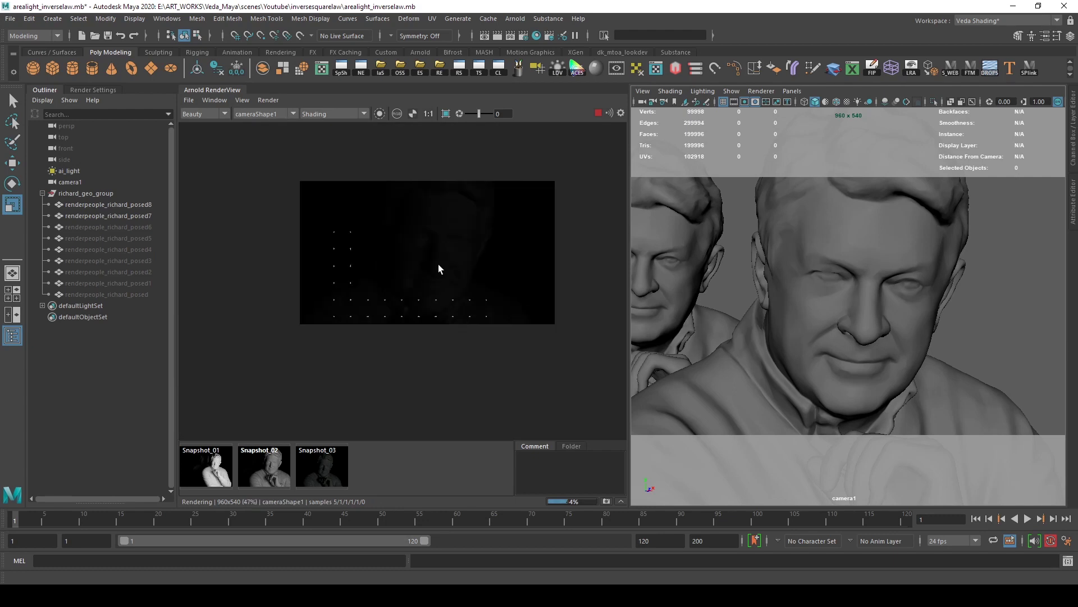
click(598, 112)
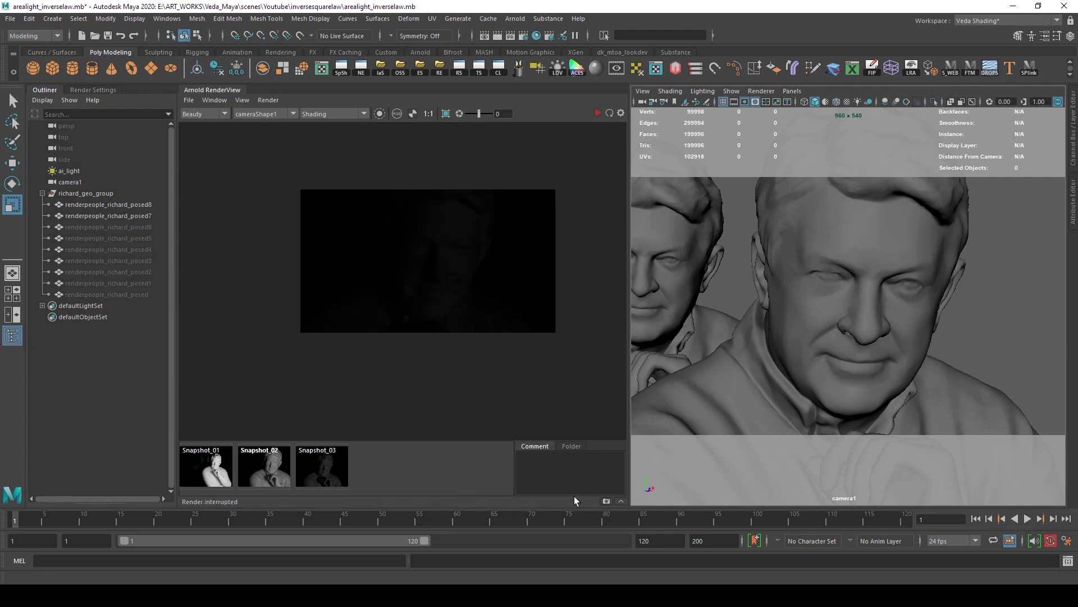
click(605, 497)
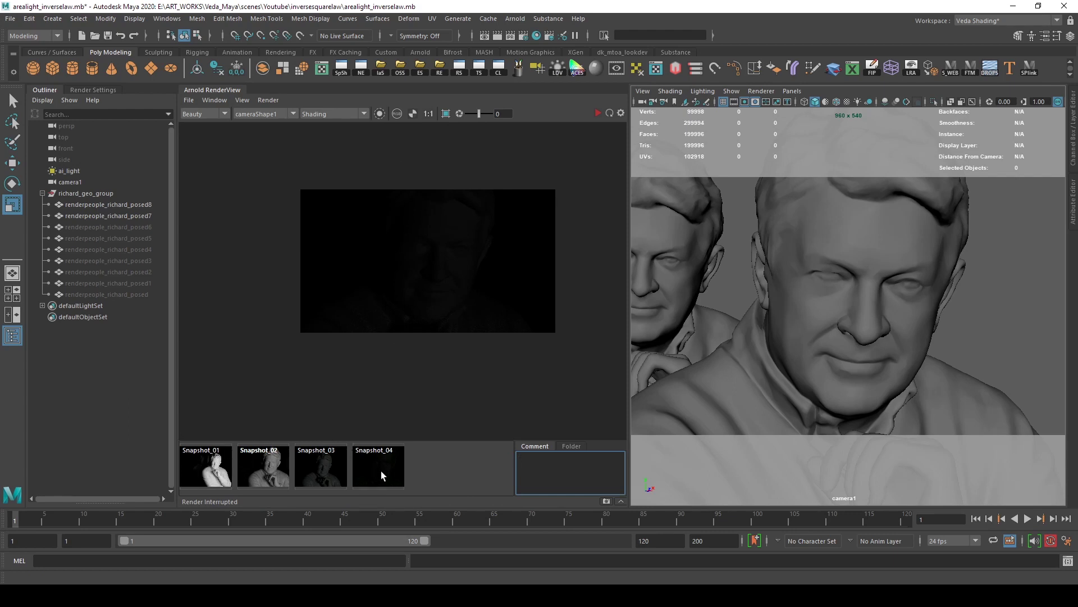
scroll(795, 324, down, 5)
alt+drag(794, 324, 879, 358)
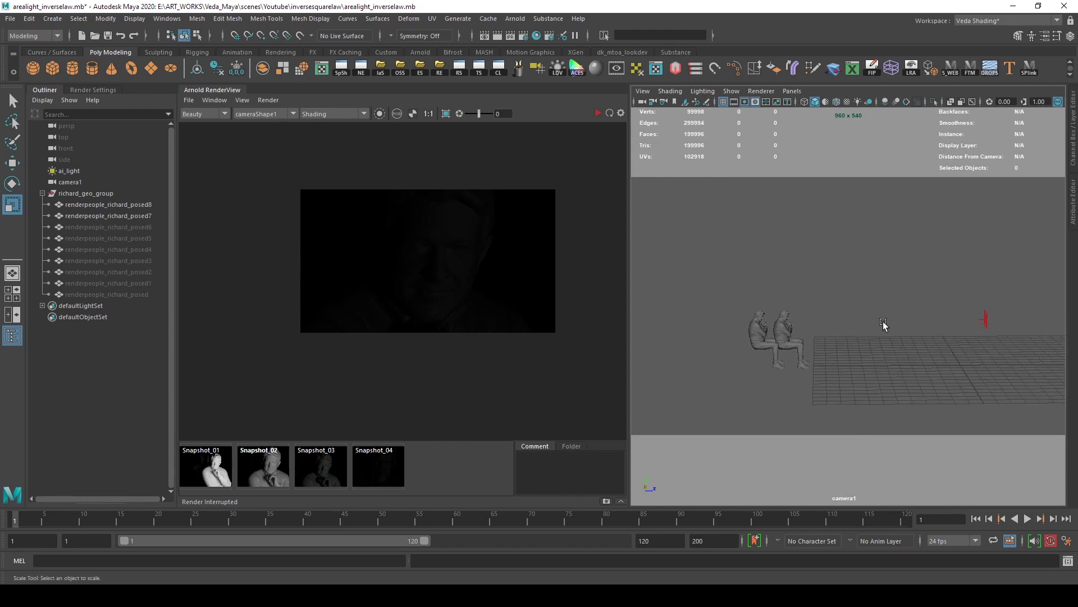
alt+drag(883, 322, 702, 371)
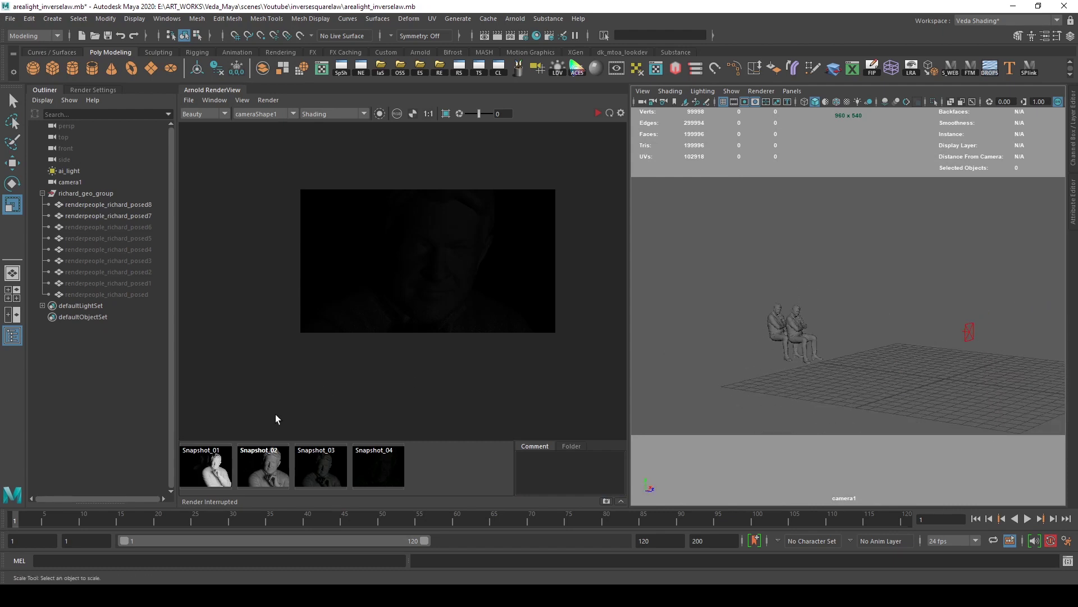
click(200, 467)
scroll(441, 265, up, 2)
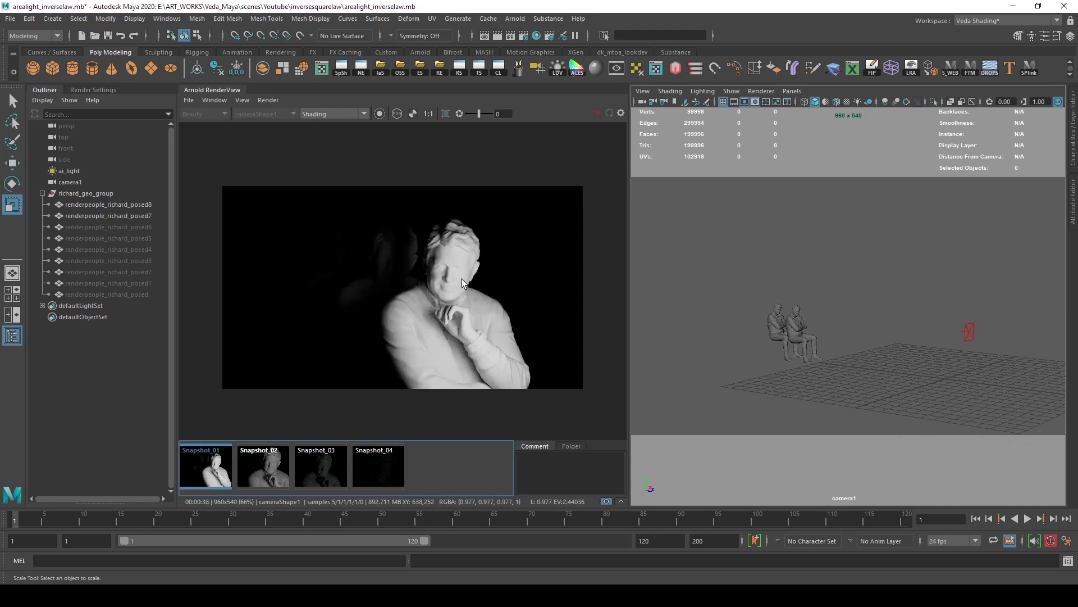
scroll(456, 283, up, 3)
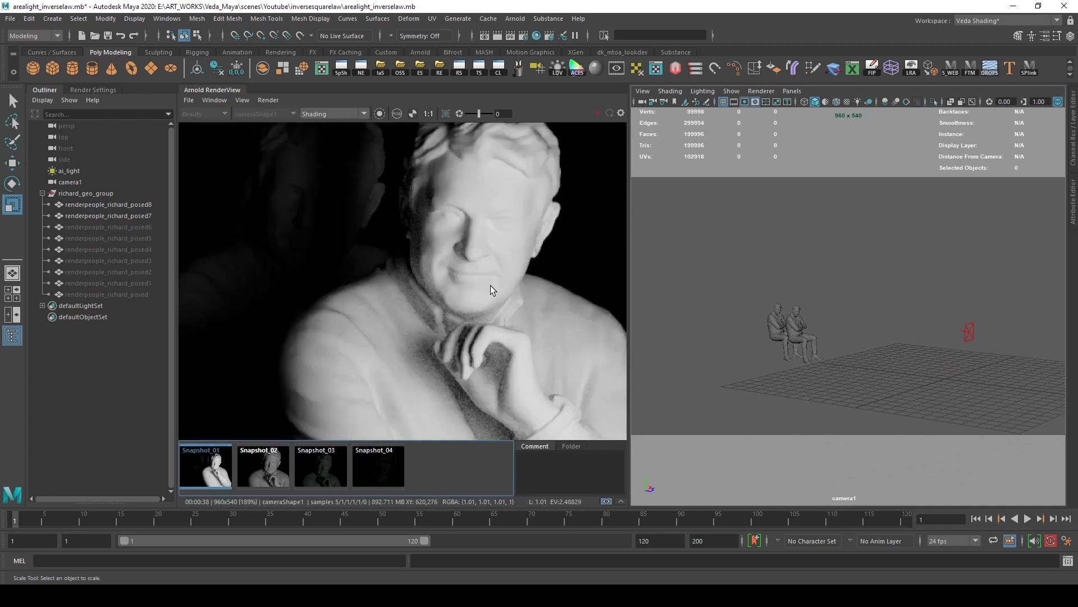
middle_drag(490, 289, 440, 298)
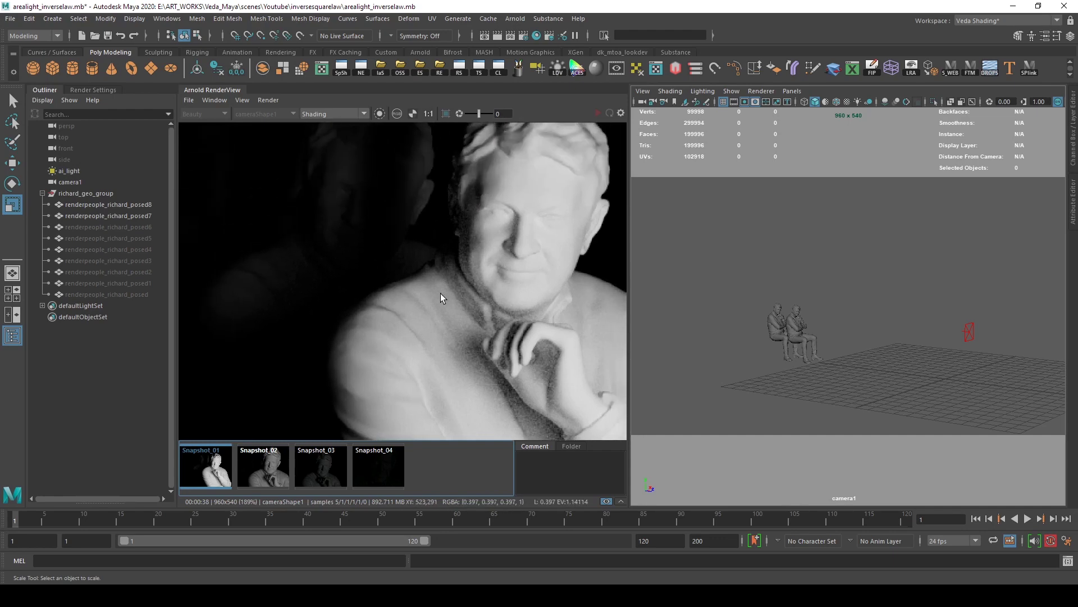
click(274, 469)
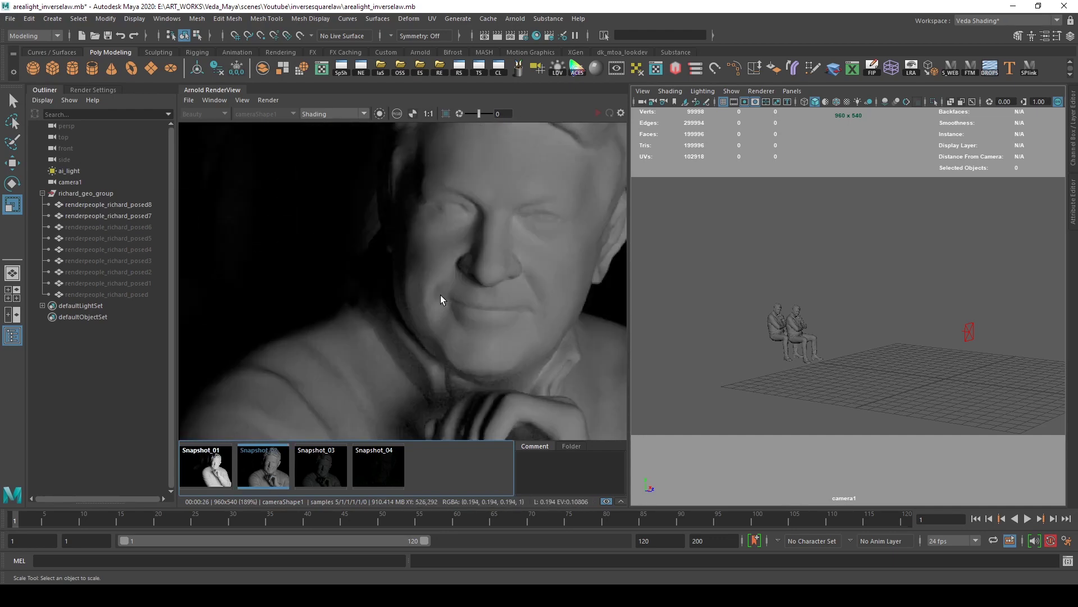
scroll(440, 298, down, 3)
click(312, 463)
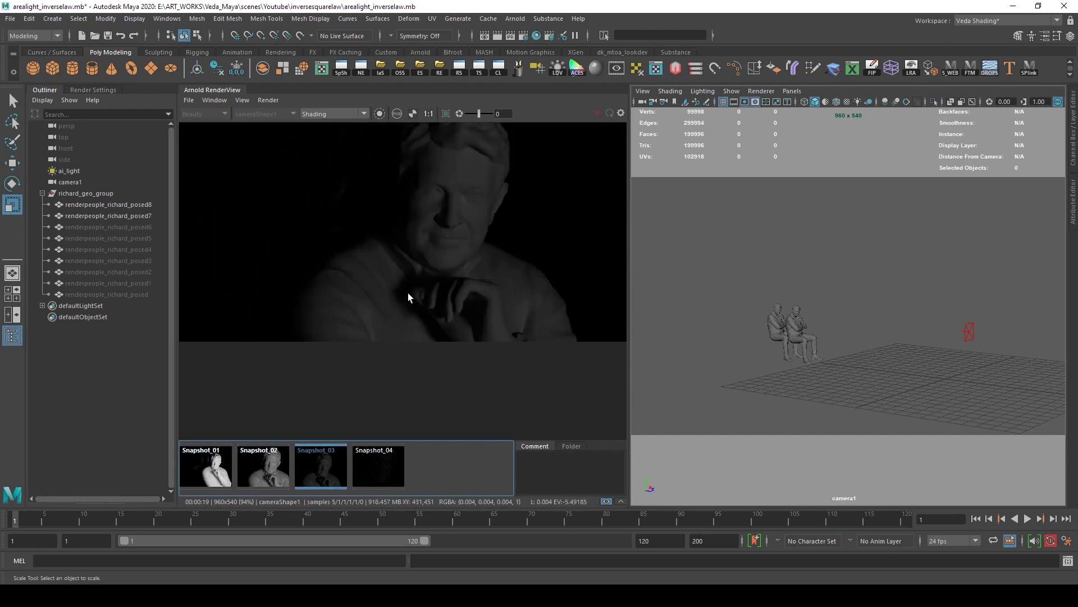
scroll(408, 292, down, 2)
click(374, 463)
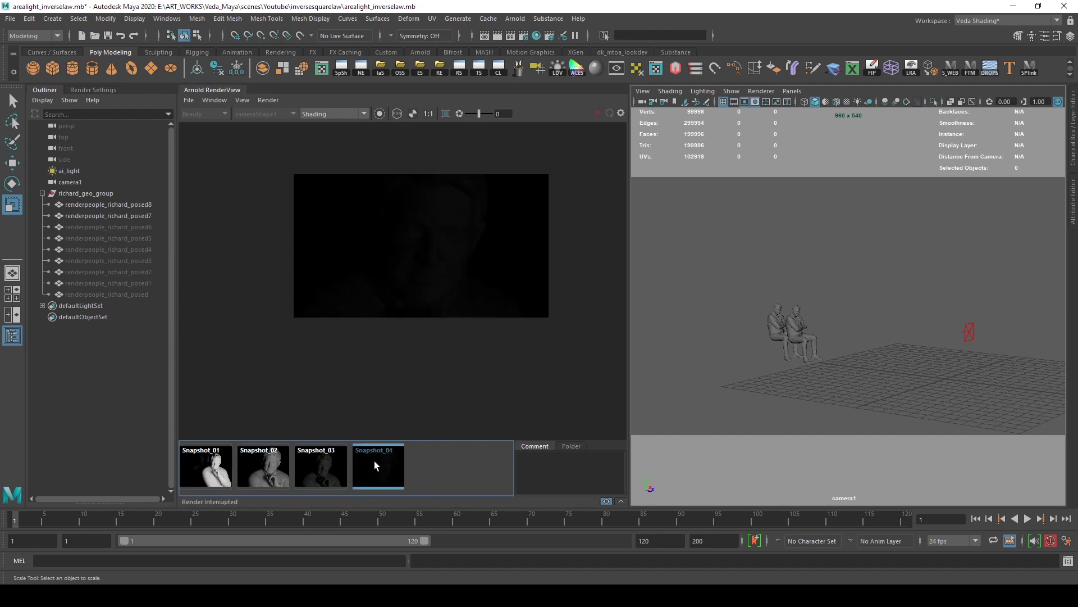
scroll(433, 262, up, 3)
scroll(442, 290, down, 3)
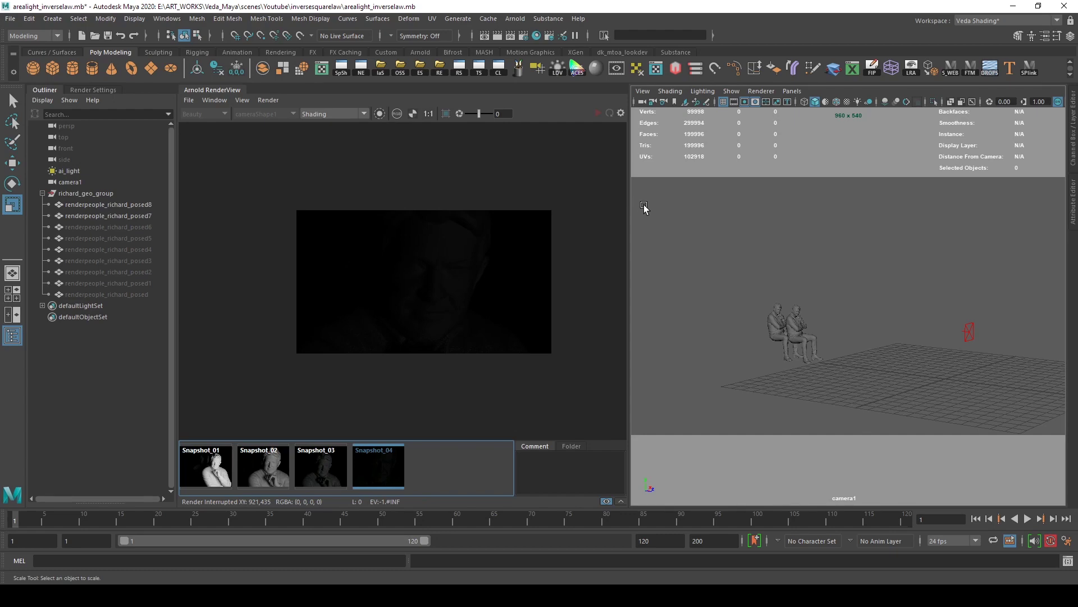
click(408, 457)
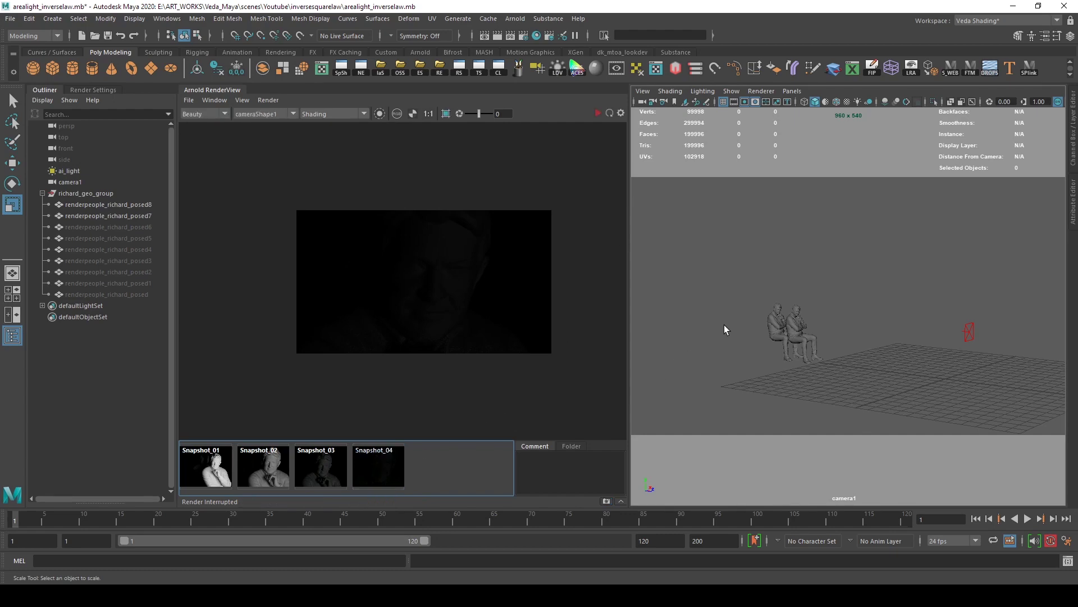
Step: Unhide all eight seated figures, orbit the camera1 view, and select the area light ai_light
key(ctrl+shift+h)
alt+right_drag(814, 328, 937, 332)
alt+drag(912, 329, 842, 339)
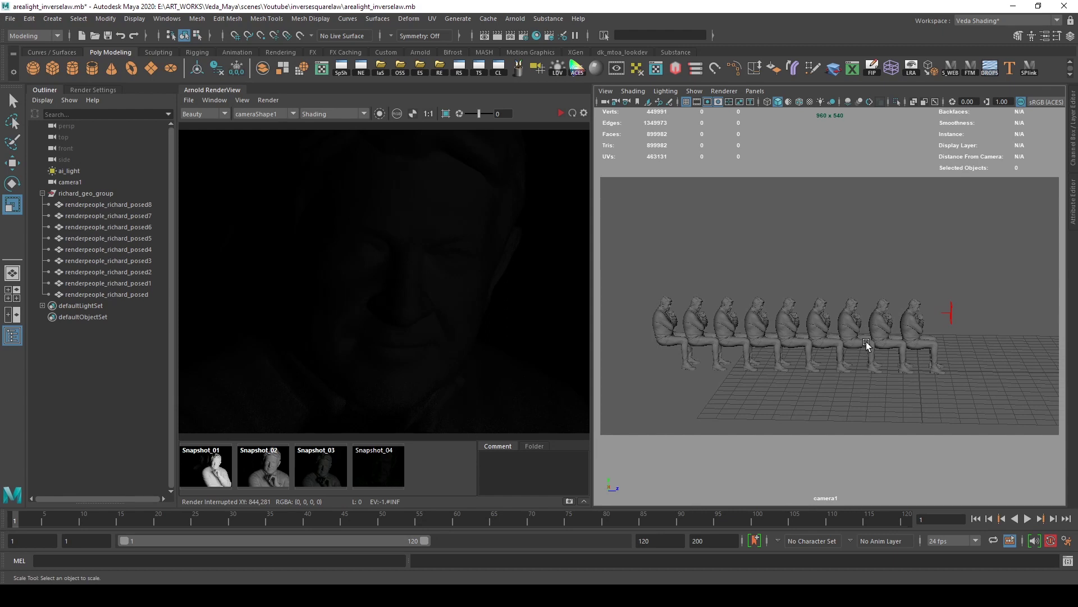
alt+drag(867, 342, 869, 335)
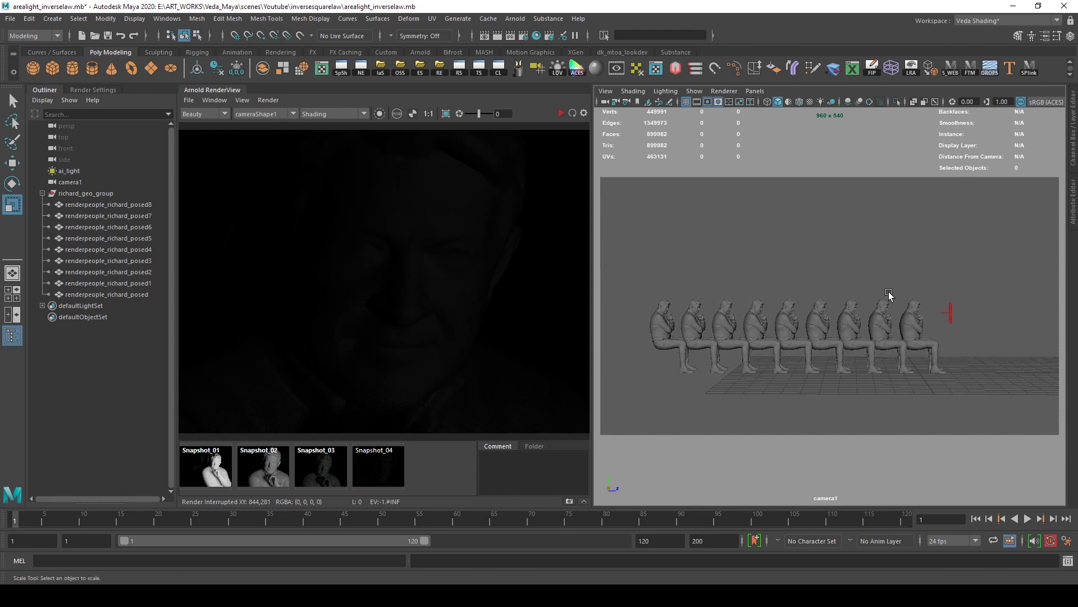
drag(823, 257, 811, 281)
click(950, 303)
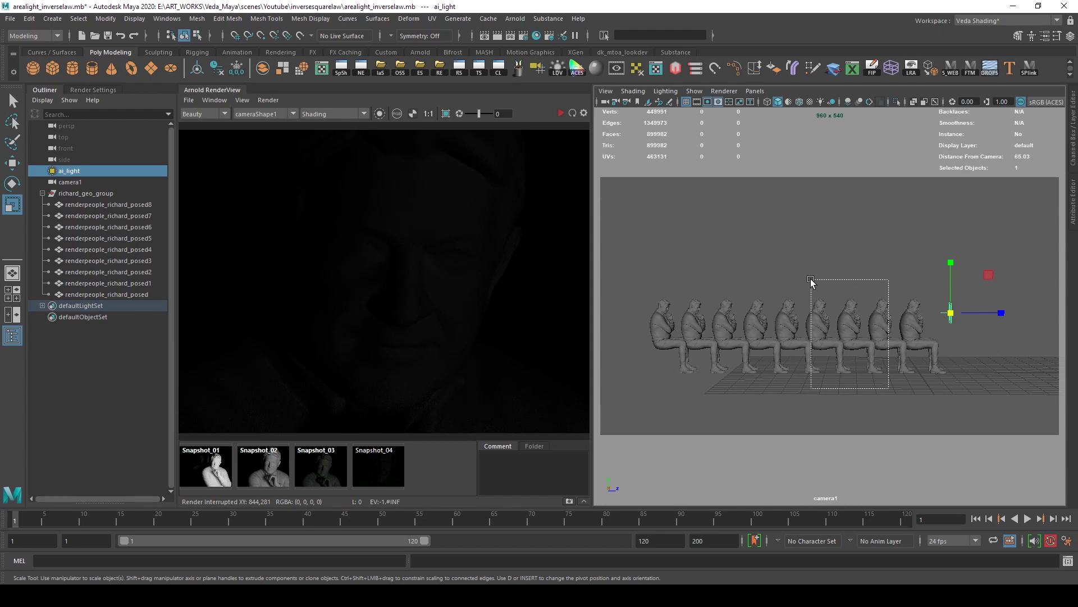
Step: Box-select the four figures nearest the light, then clear the selection
drag(811, 281, 812, 281)
click(897, 295)
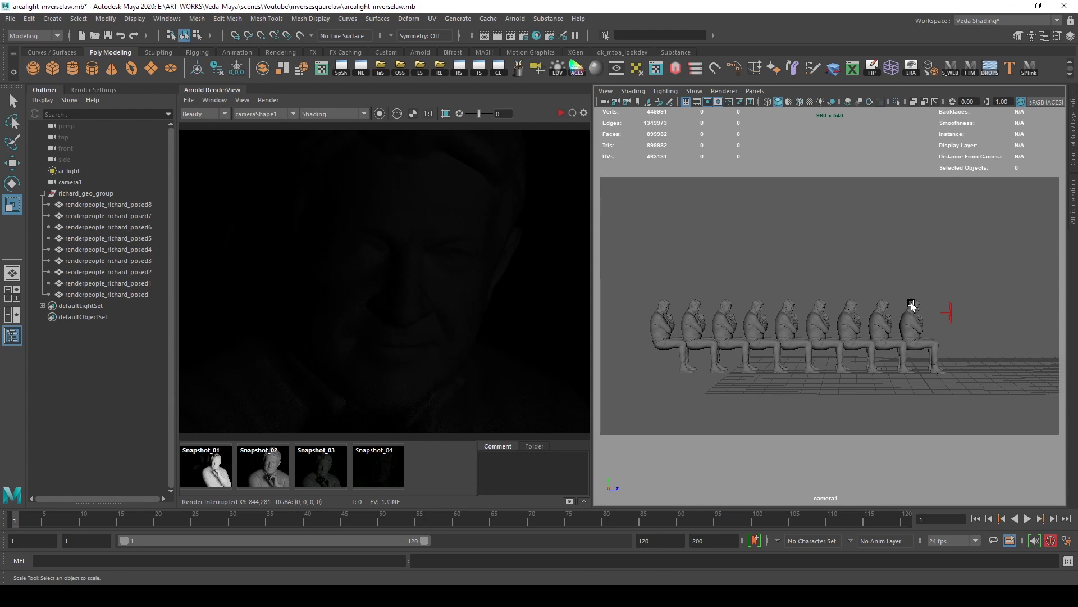
drag(893, 385, 807, 270)
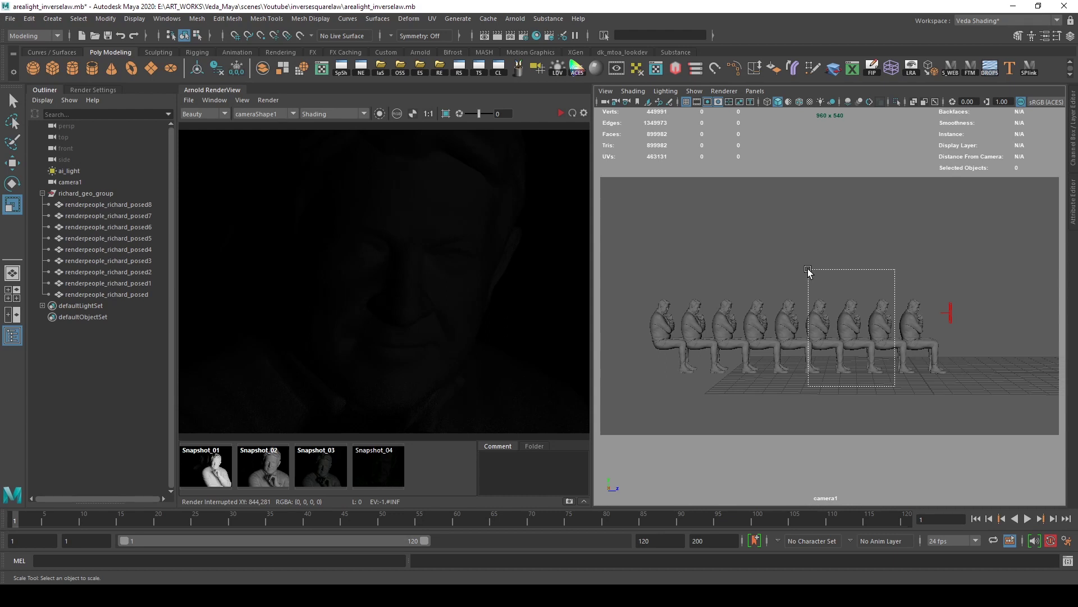
mouse_move(808, 269)
mouse_down()
mouse_move(773, 292)
mouse_move(803, 288)
mouse_up()
click(782, 268)
Step: Select ai_light with the Move tool and orbit to a three-quarter view of the row
alt+right_drag(806, 289, 874, 288)
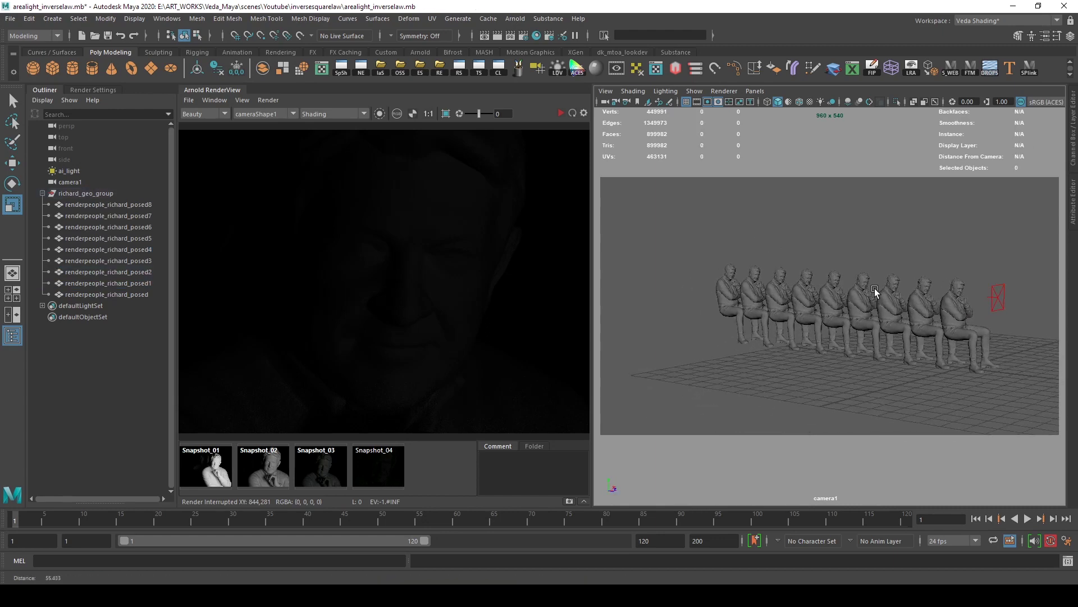
alt+drag(875, 289, 899, 326)
click(970, 308)
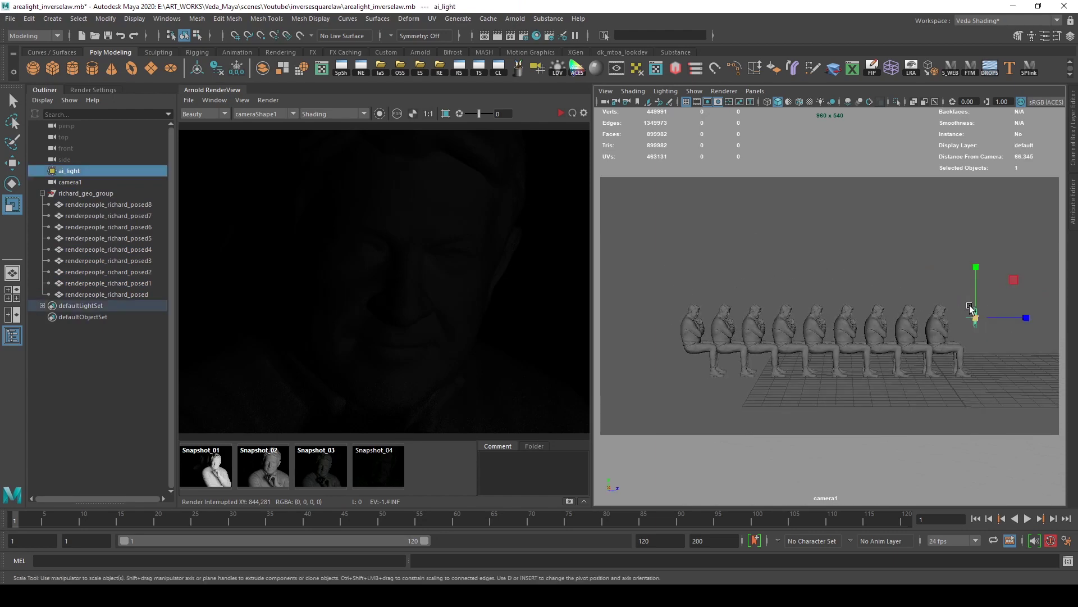
key(w)
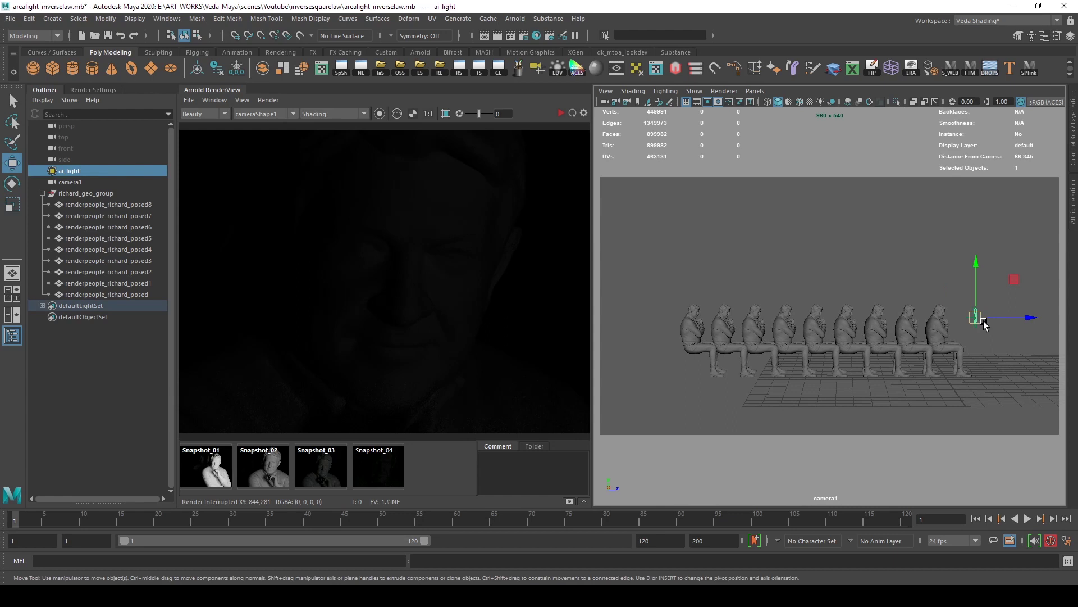
alt+drag(983, 332, 919, 319)
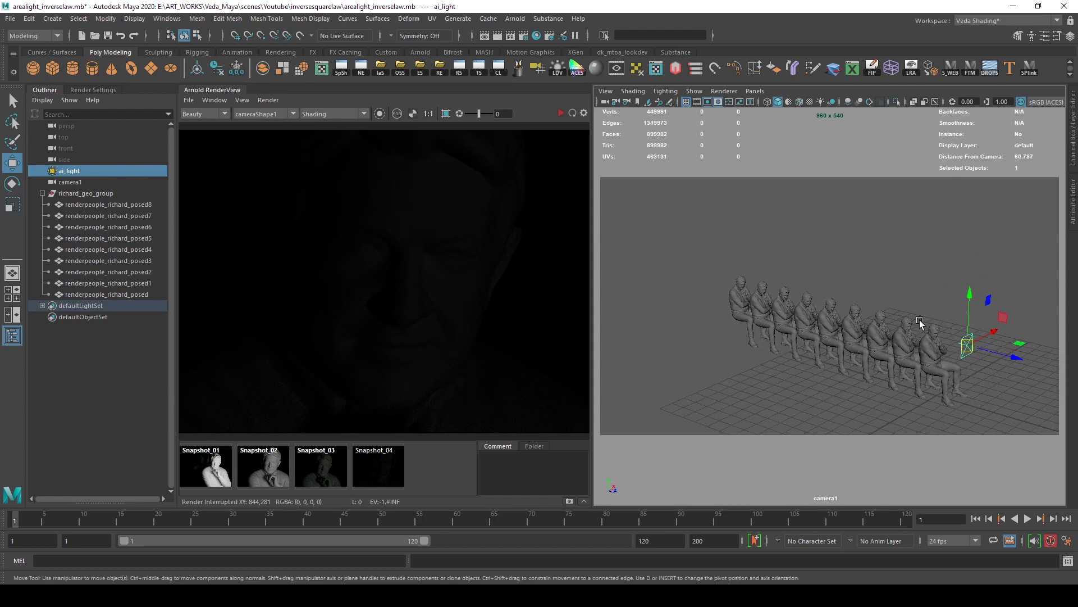